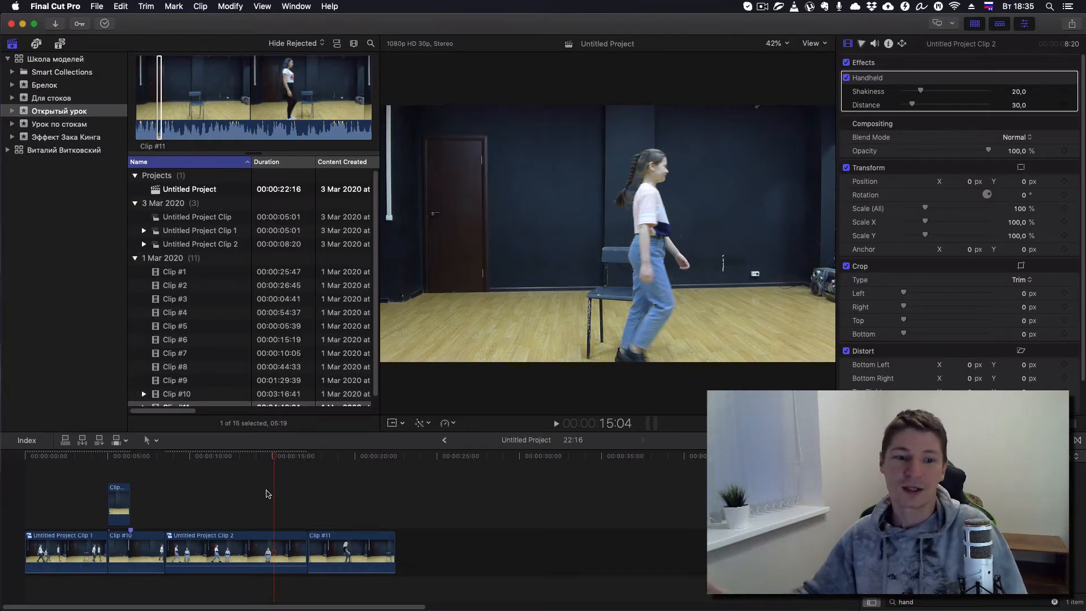
# Step: Play the project from its start through Untitled Project Clip 2 to review the finished freeze effects on the walking figures
pyautogui.click(265, 457)
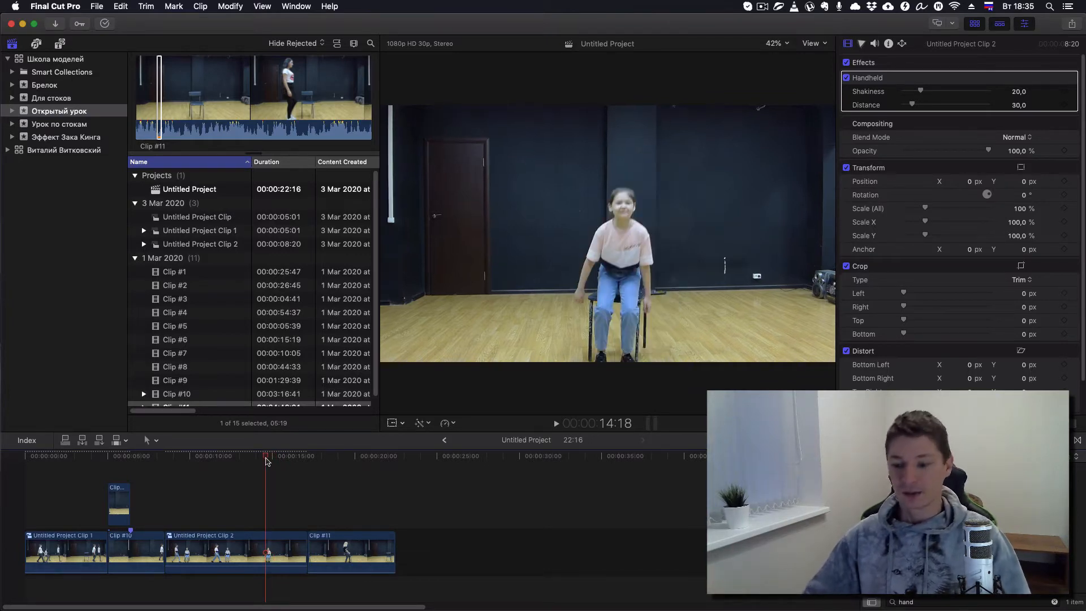
pyautogui.press('Home')
pyautogui.press('super+equal')
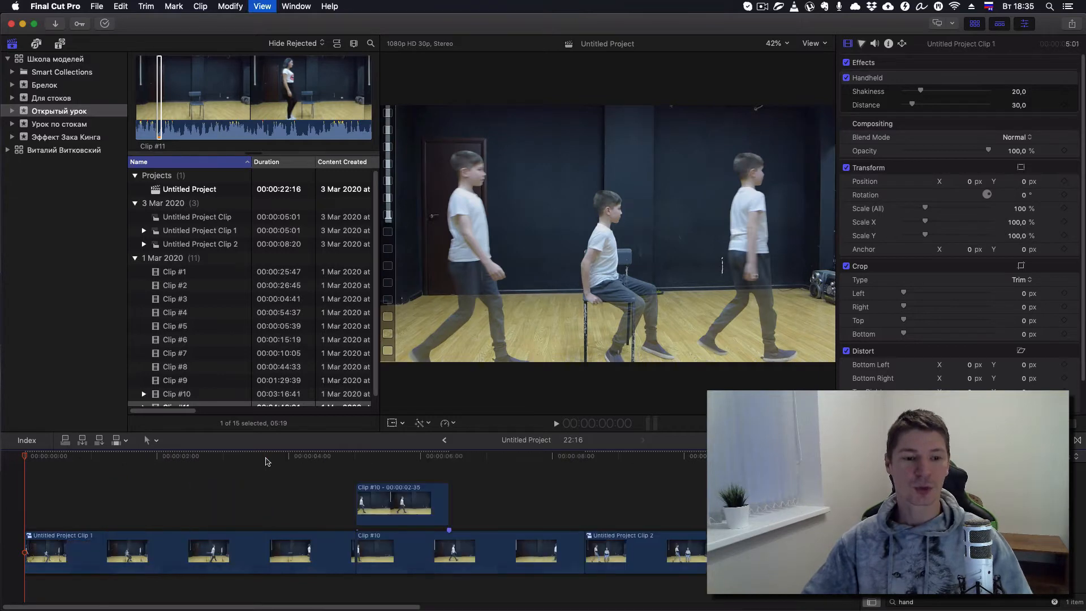
pyautogui.press('super+minus')
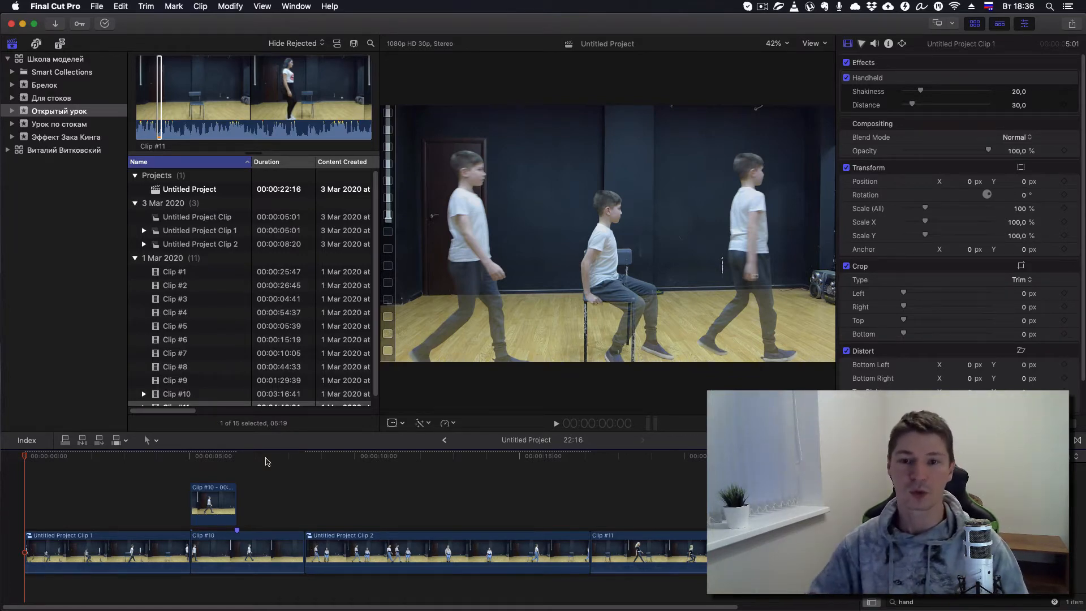
pyautogui.press('space')
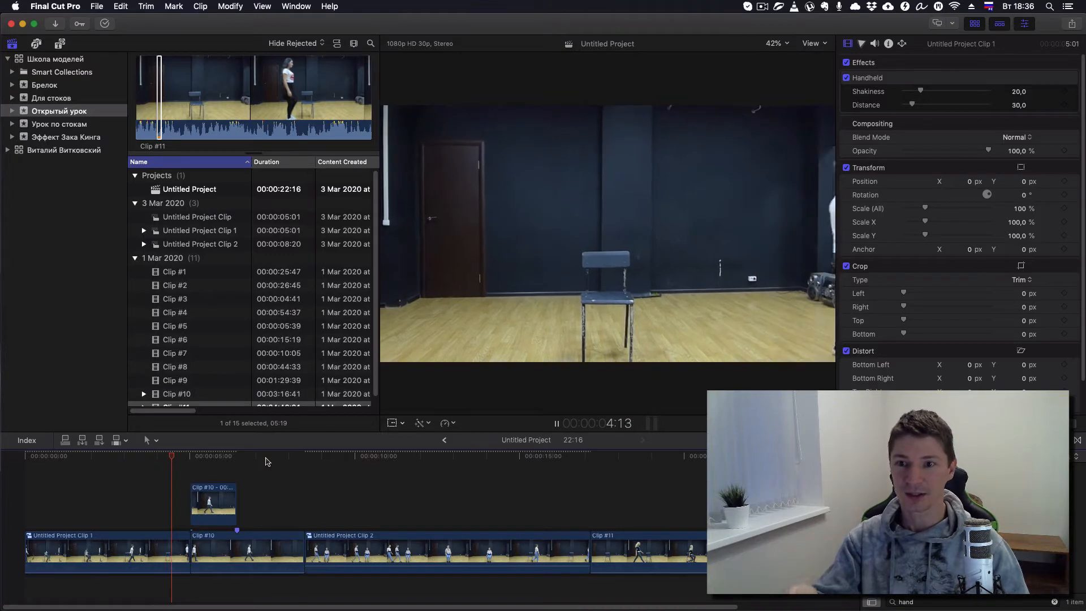
pyautogui.press('space')
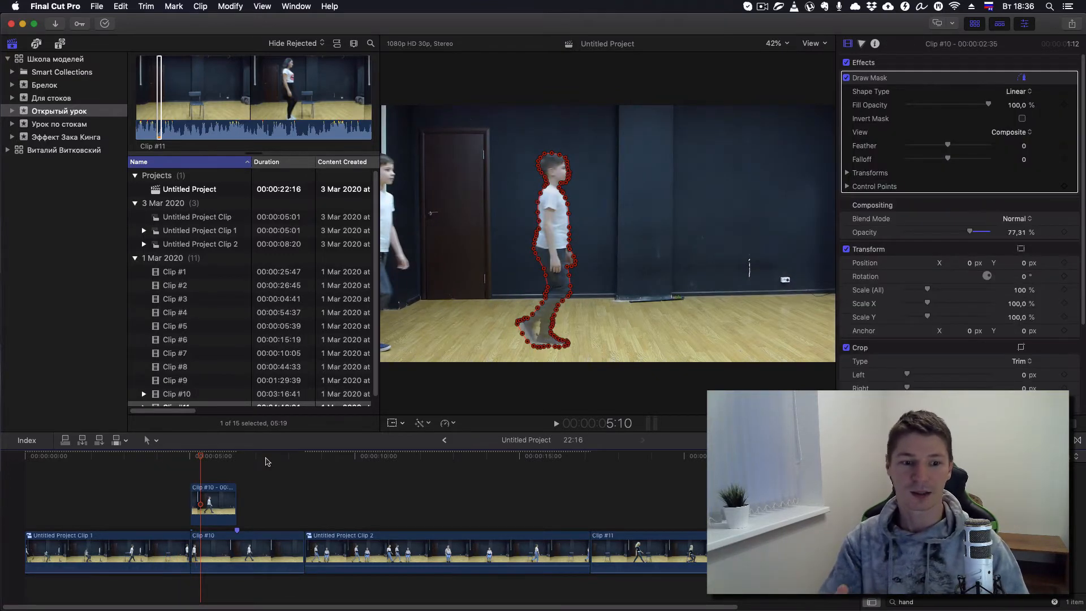
pyautogui.press('space')
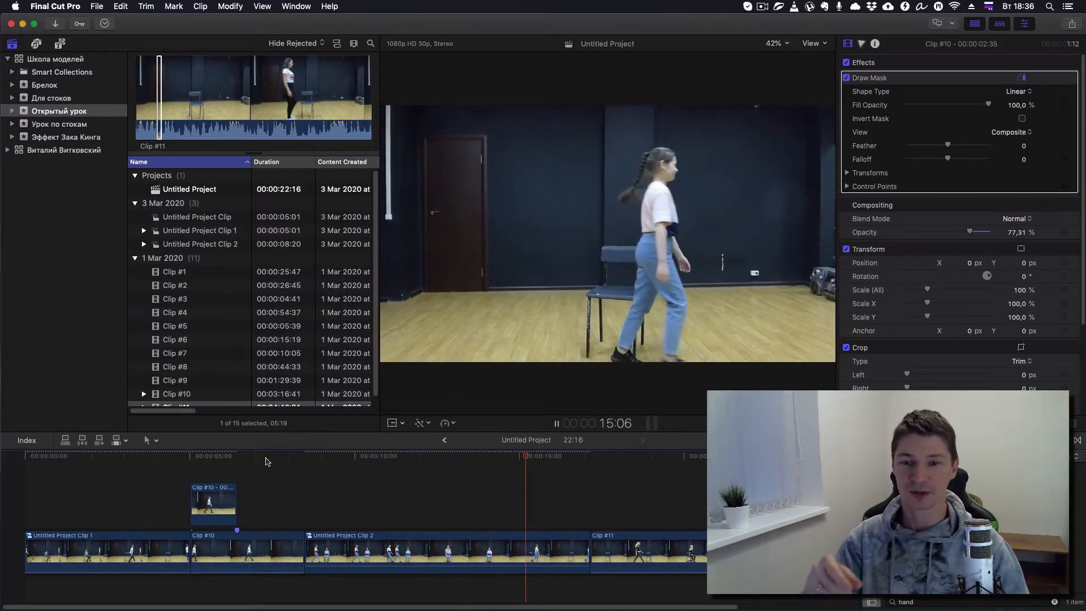
pyautogui.press('space')
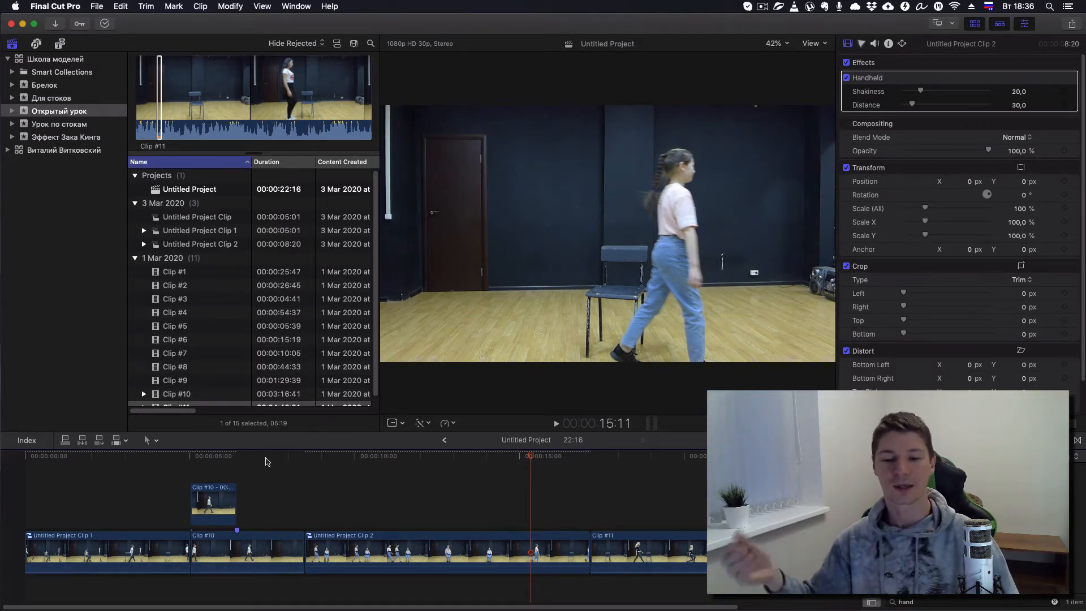
pyautogui.press('space')
pyautogui.press('space')
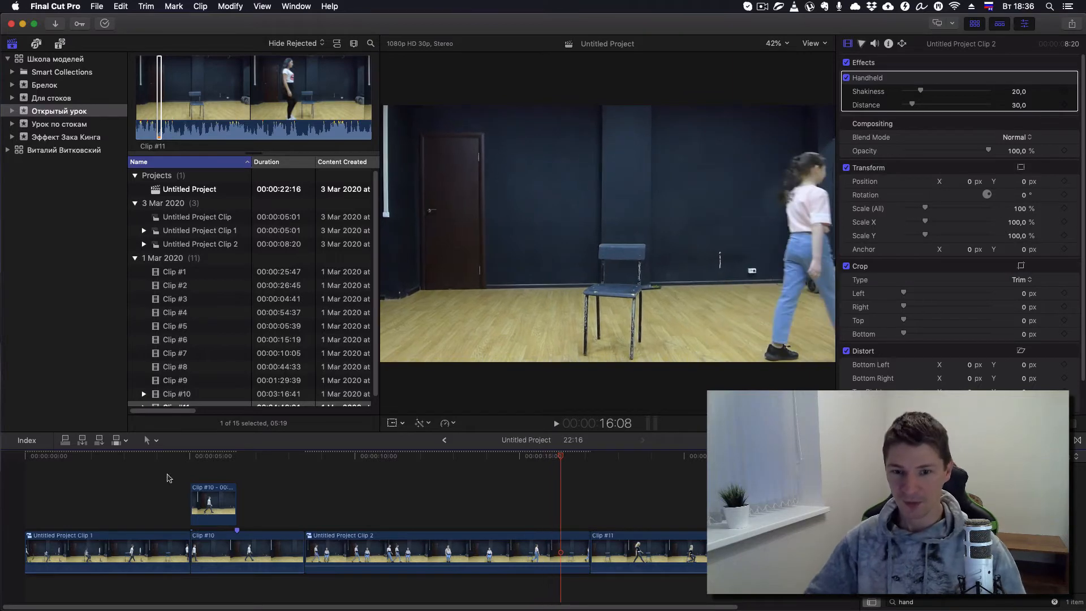
# Step: Go to Clip #11 at the end of the timeline and scrub through its opening up to 18:06
pyautogui.click(663, 456)
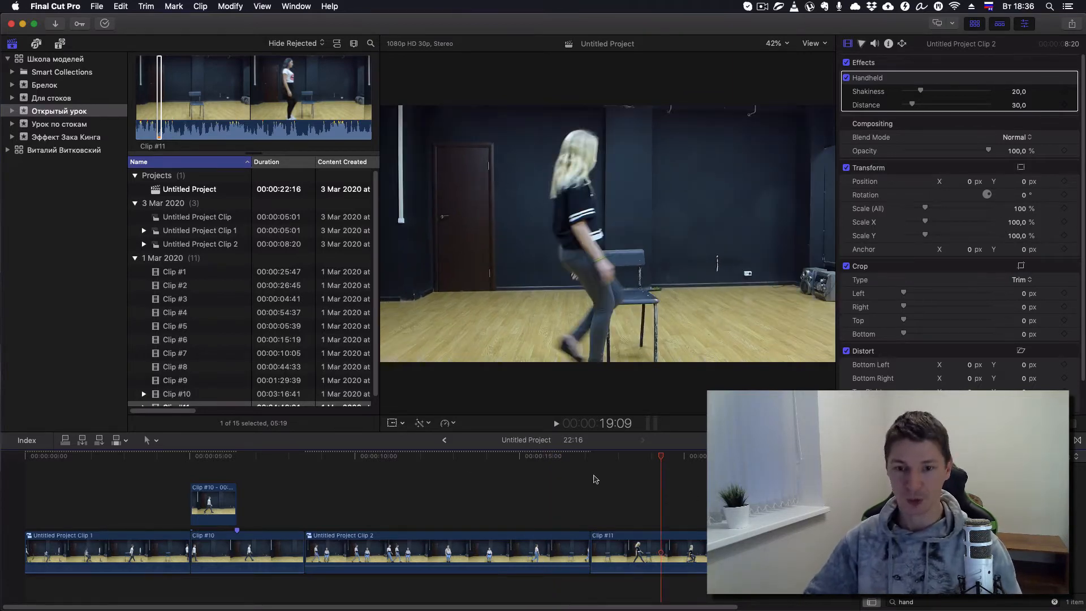
pyautogui.press('h')
pyautogui.moveTo(596, 479); pyautogui.dragTo(495, 471)
pyautogui.press('a')
pyautogui.click(460, 460)
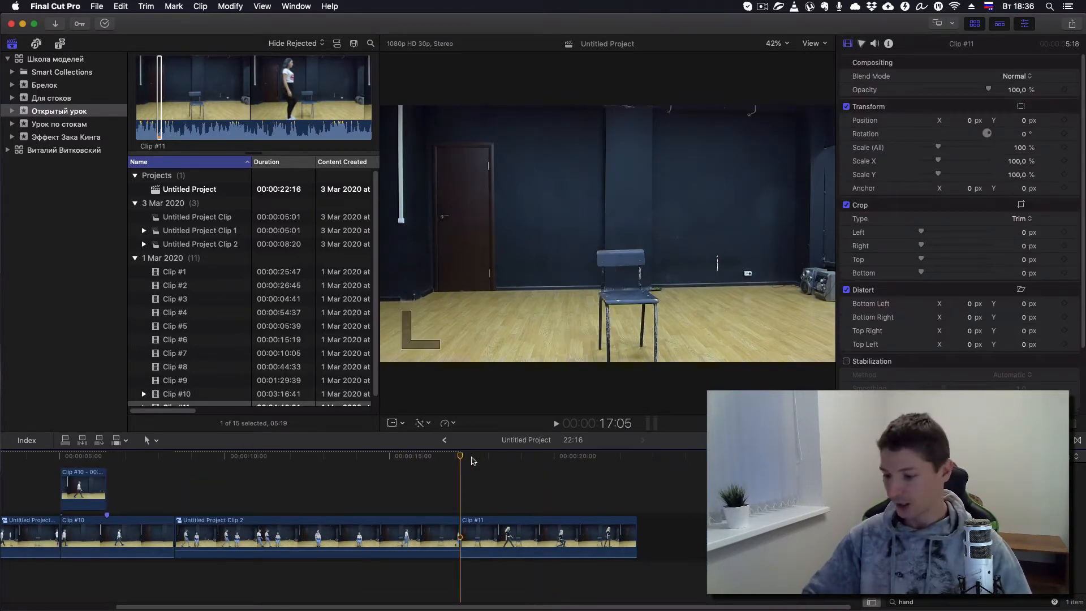
pyautogui.press('super+equal')
pyautogui.press('h')
pyautogui.moveTo(580, 480); pyautogui.dragTo(419, 476)
pyautogui.press('a')
pyautogui.moveTo(300, 456); pyautogui.dragTo(369, 458)
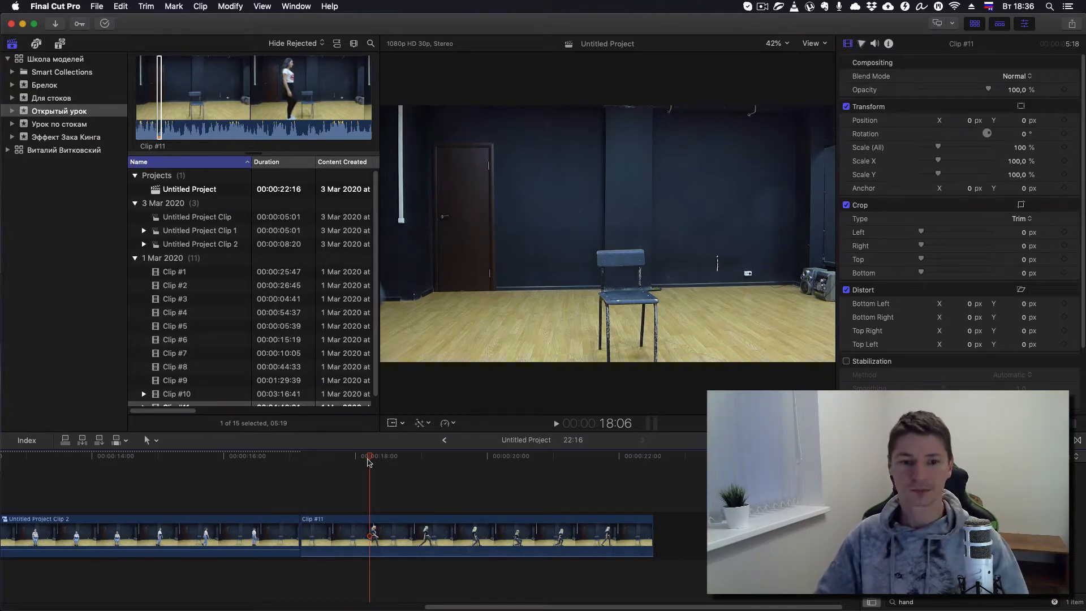
# Step: Create a connected freeze frame from Clip #11 at 18:26, where the girl is mid-step before the chair
pyautogui.click(382, 538)
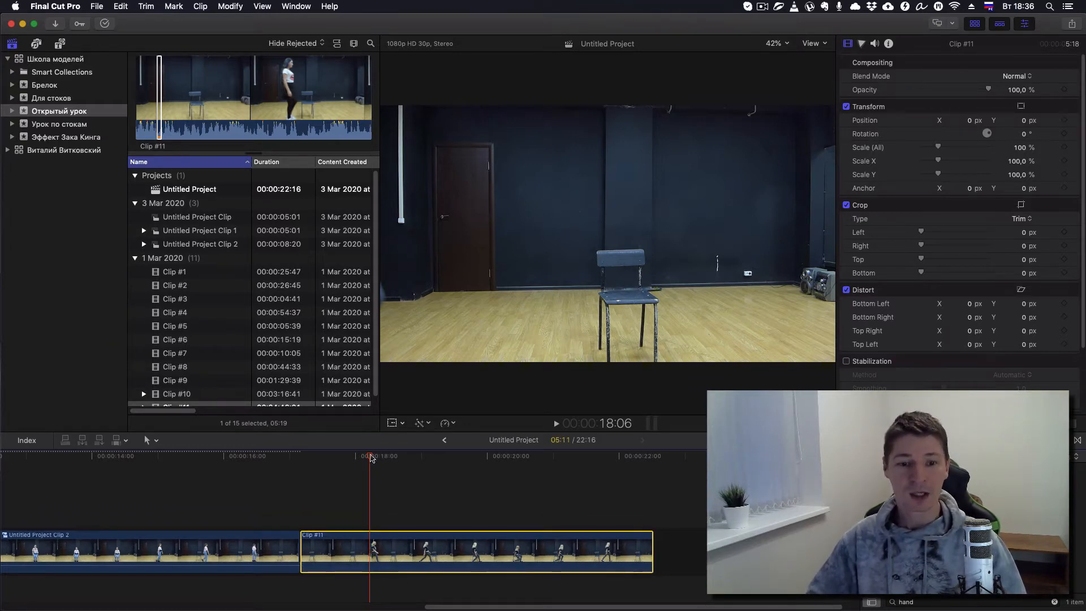
pyautogui.moveTo(370, 457); pyautogui.dragTo(400, 459)
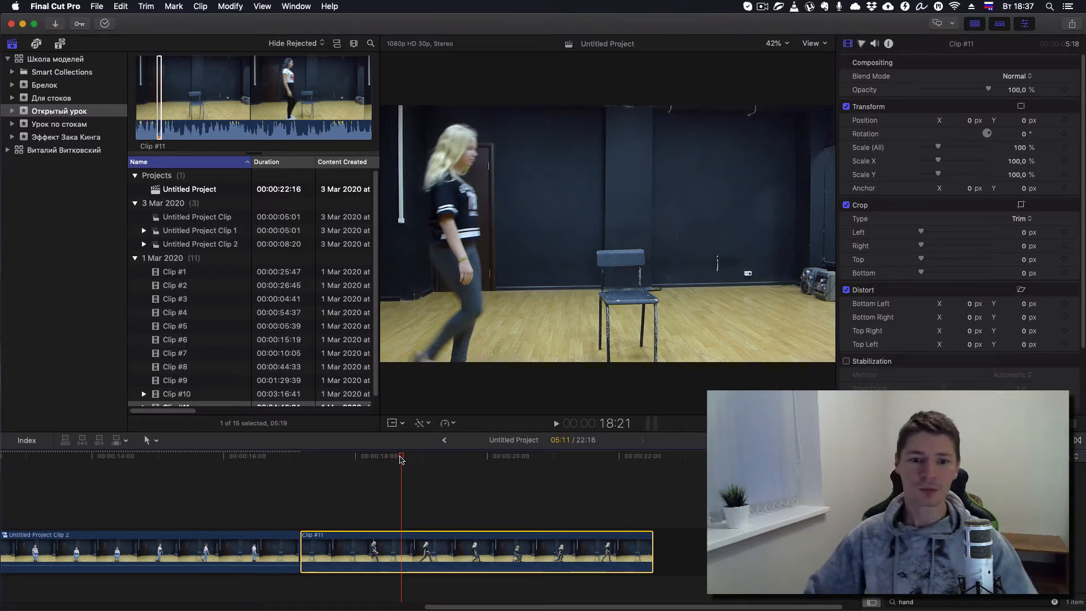
pyautogui.moveTo(400, 458)
pyautogui.mouseDown()
pyautogui.moveTo(373, 460)
pyautogui.moveTo(411, 465)
pyautogui.mouseUp()
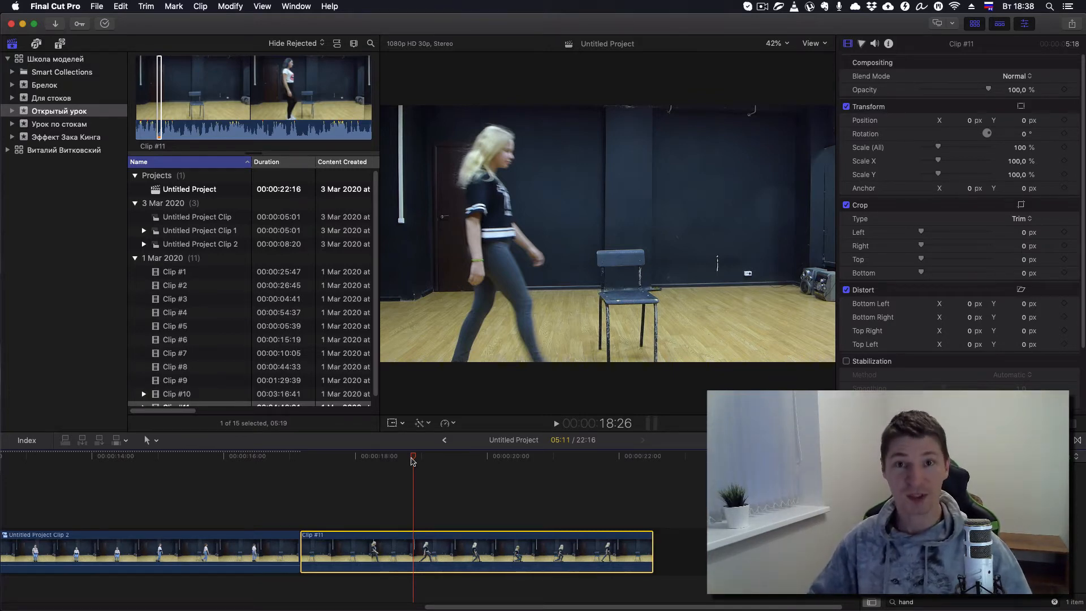
pyautogui.hotkey('shift', 'f')
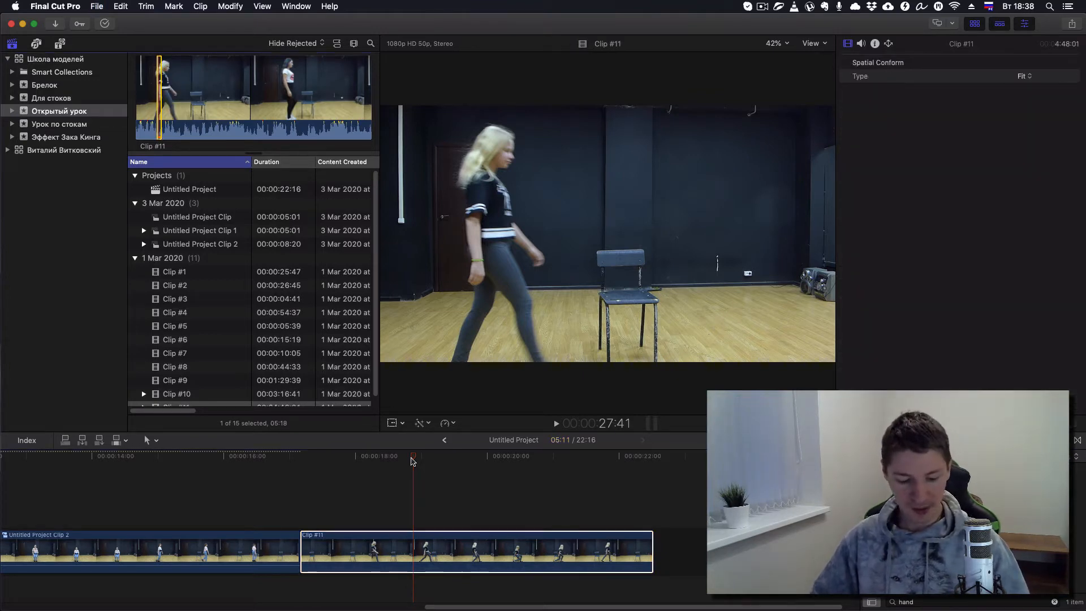
pyautogui.press('q')
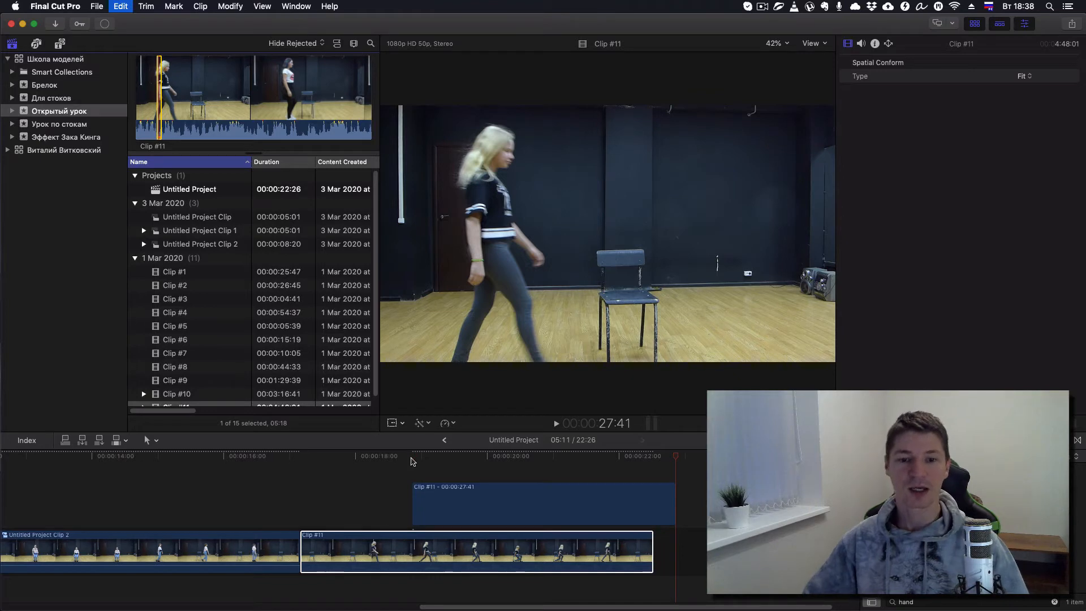
# Step: Move the connected freeze frame so it ends at 18:26 and trim its start to the beginning of Clip #11 at 17:05
pyautogui.click(440, 494)
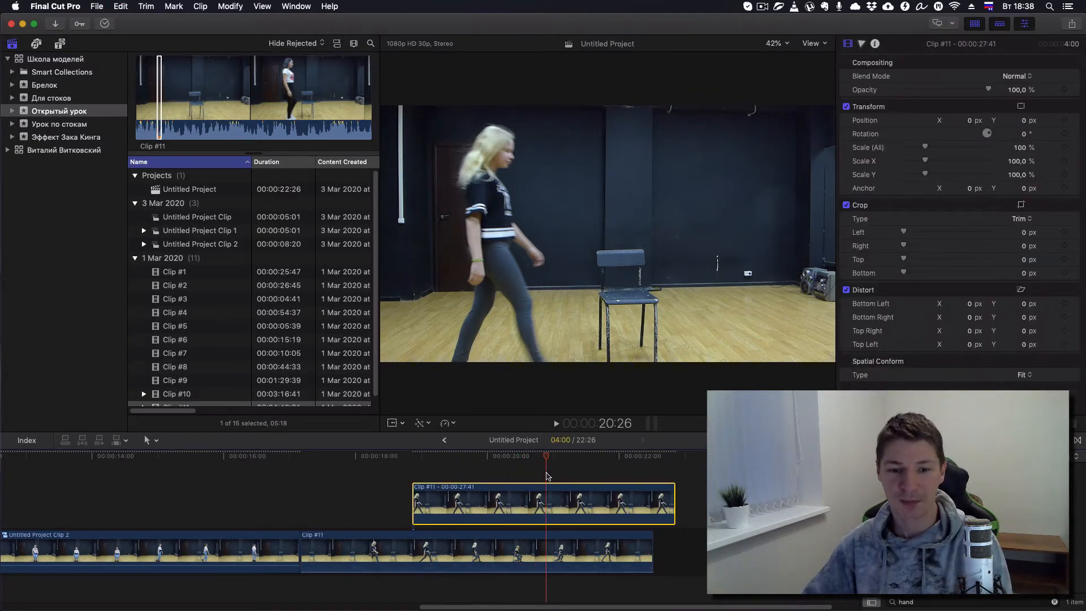
pyautogui.moveTo(475, 472); pyautogui.dragTo(413, 472)
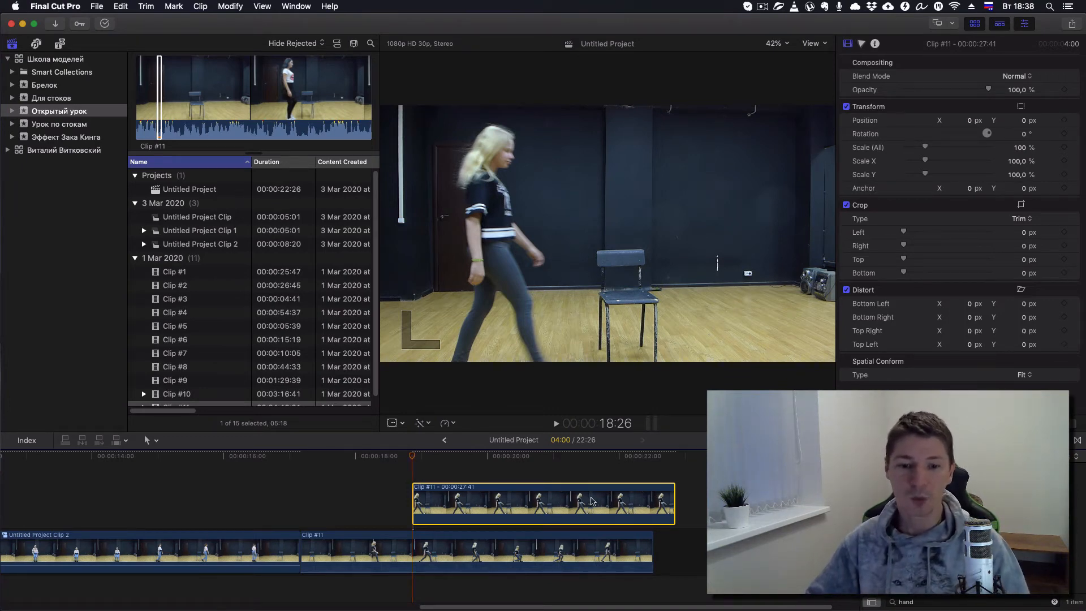
pyautogui.moveTo(593, 498); pyautogui.dragTo(308, 500)
pyautogui.moveTo(375, 505); pyautogui.dragTo(382, 503)
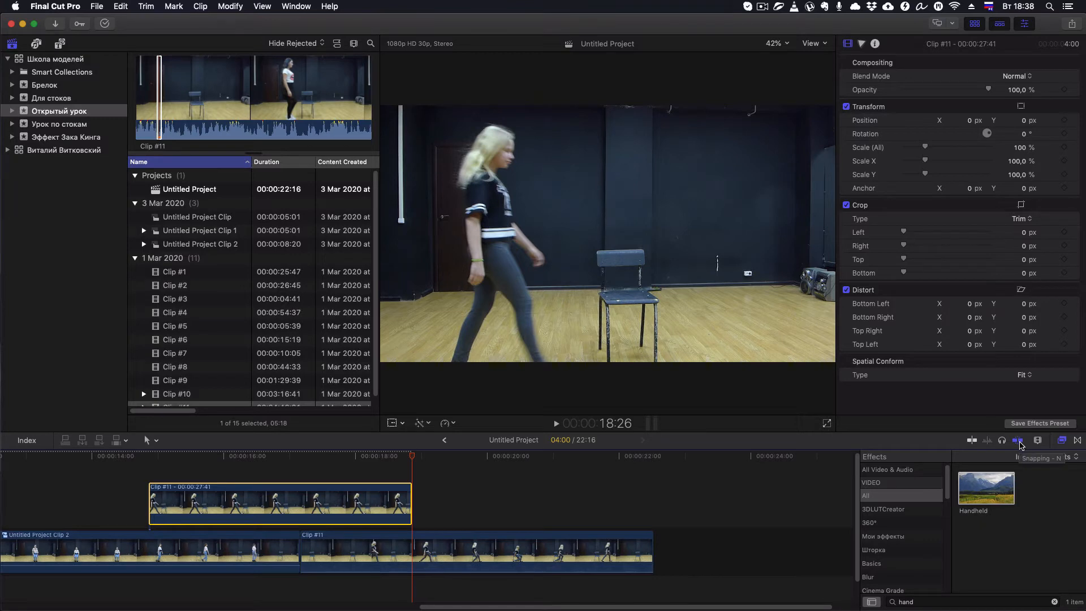
pyautogui.moveTo(263, 502)
pyautogui.mouseDown()
pyautogui.moveTo(525, 502)
pyautogui.moveTo(234, 489)
pyautogui.moveTo(517, 496)
pyautogui.moveTo(231, 493)
pyautogui.moveTo(248, 493)
pyautogui.moveTo(248, 505)
pyautogui.mouseUp()
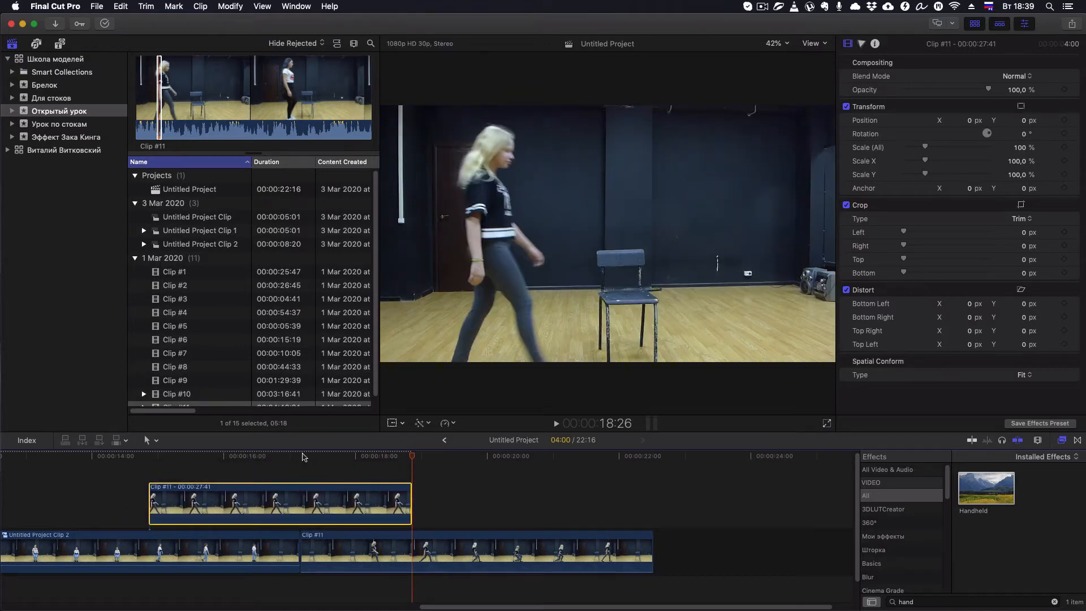
pyautogui.click(304, 456)
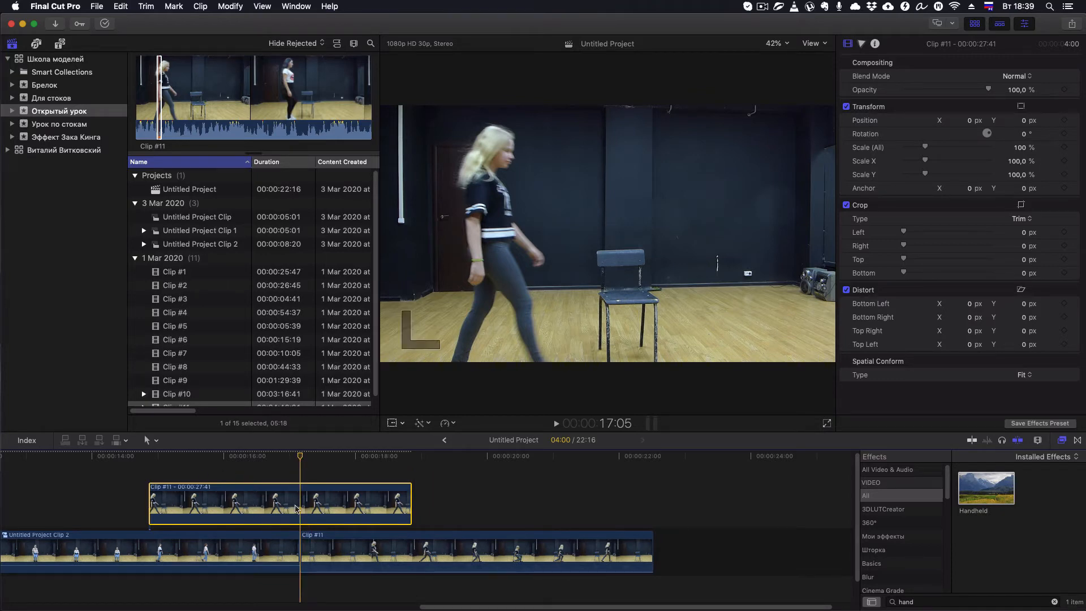
pyautogui.hotkey('alt', '[')
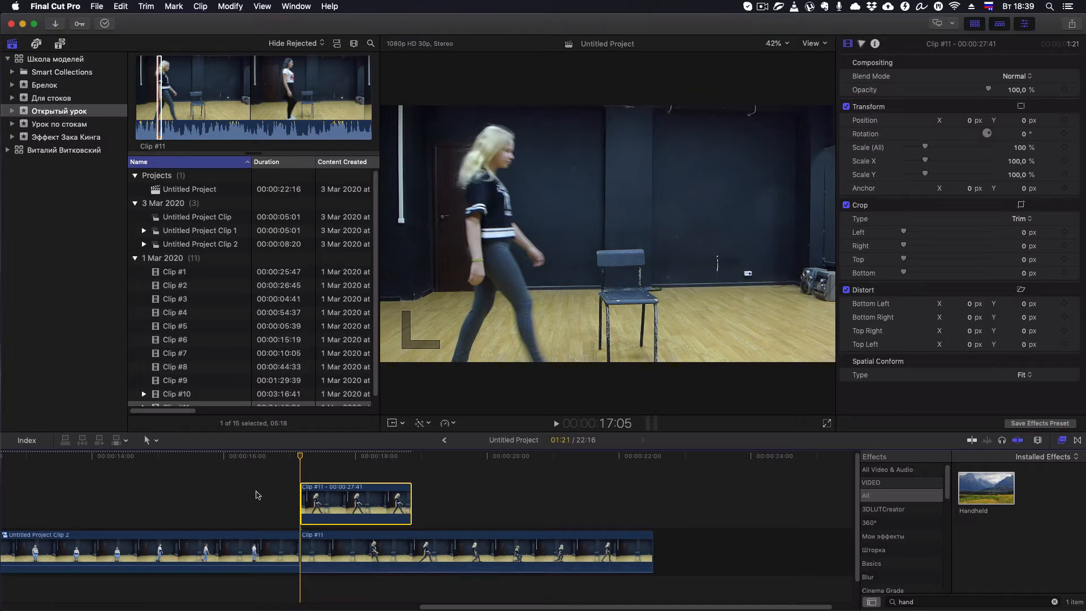
# Step: Apply the Draw Mask effect from the Masks category to the connected freeze frame above Clip #11
pyautogui.moveTo(301, 461); pyautogui.dragTo(342, 456)
pyautogui.scroll(-5, 911, 536)
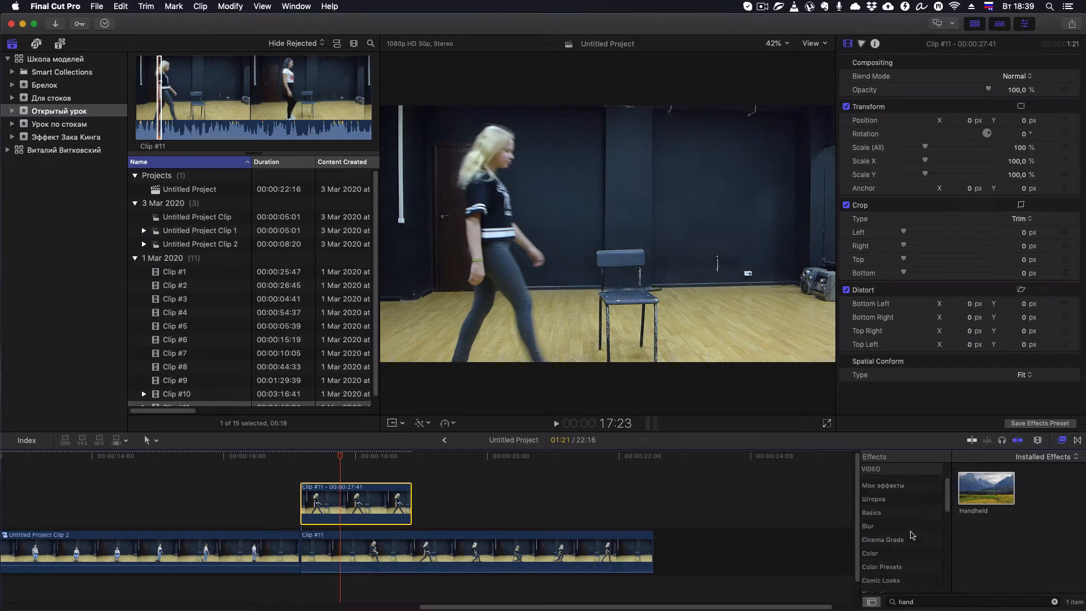
pyautogui.scroll(-2, 902, 534)
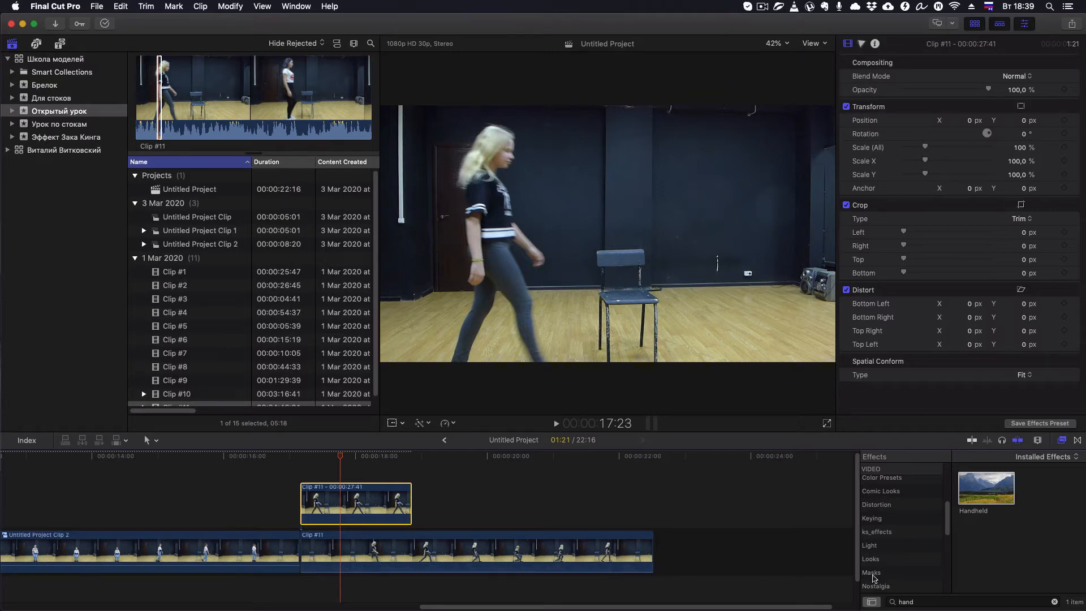
pyautogui.click(872, 575)
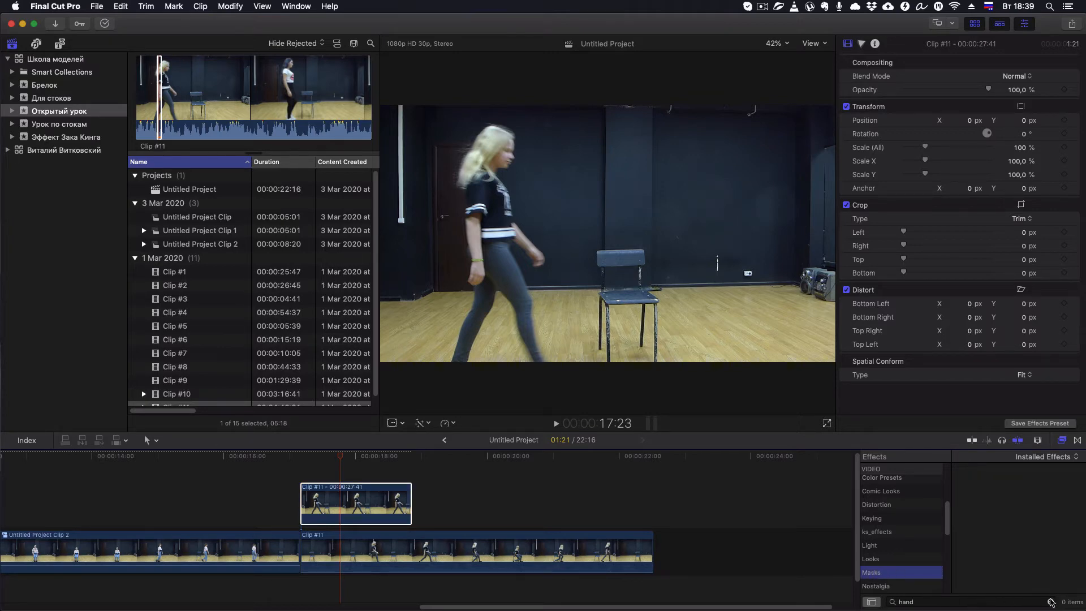
pyautogui.click(1050, 601)
pyautogui.moveTo(973, 498); pyautogui.dragTo(348, 497)
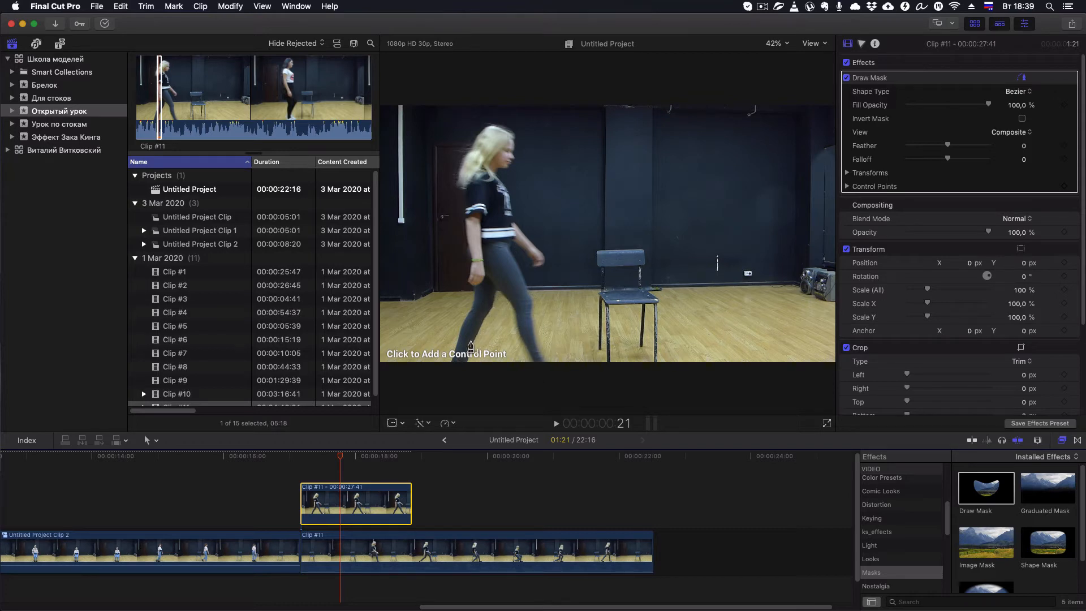
# Step: Start the mask outline with three control points along the top of the girl's head
pyautogui.click(492, 127)
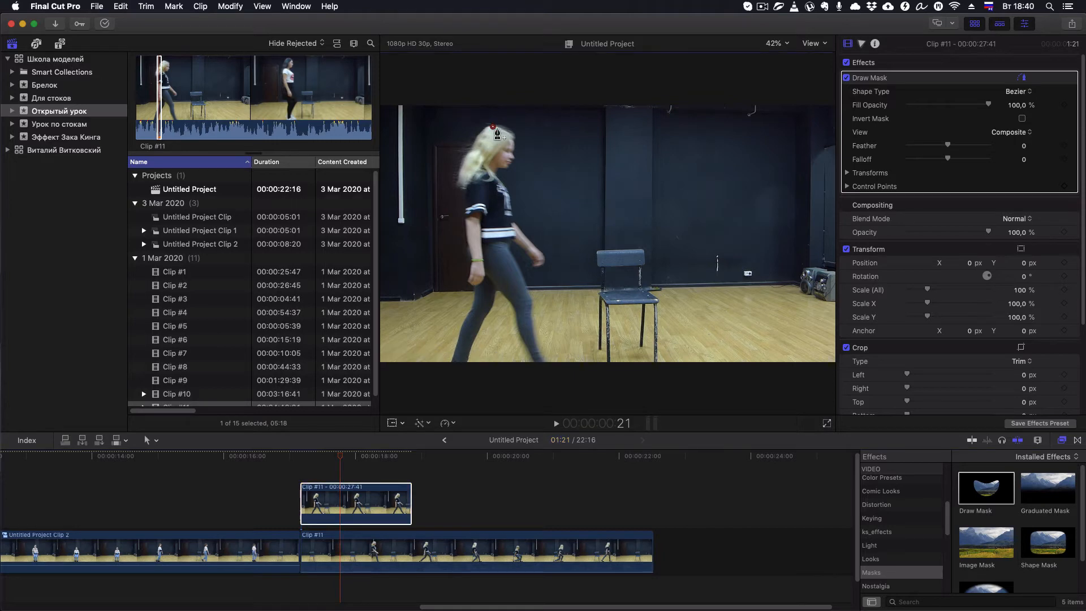
pyautogui.click(502, 128)
pyautogui.click(510, 135)
# Step: Trace the mask outline closely along the girl's forehead, nose, lips and chin down to her neck
pyautogui.click(788, 44)
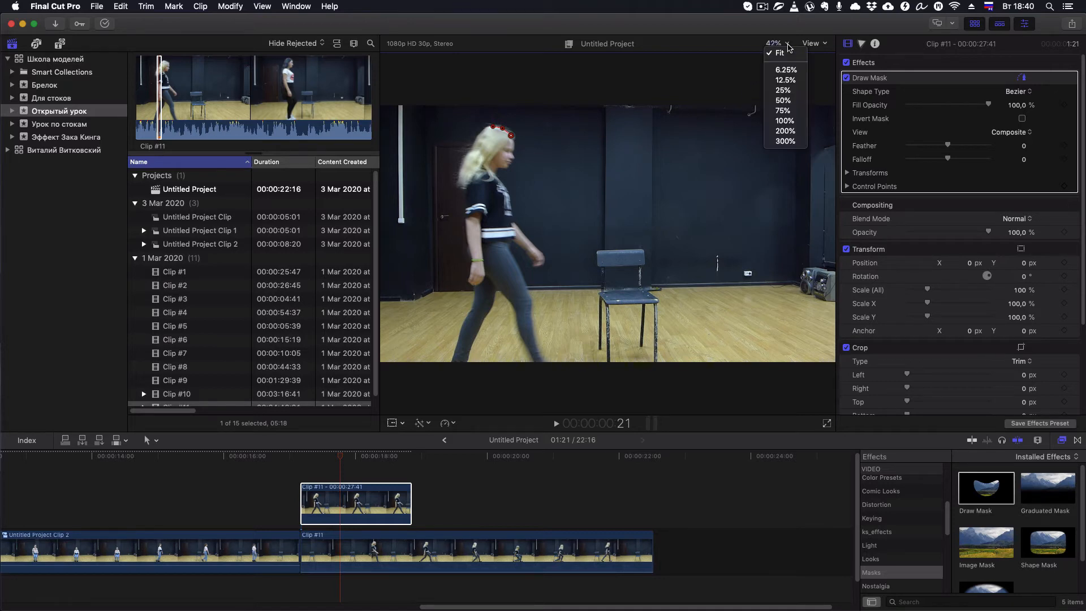
pyautogui.click(785, 131)
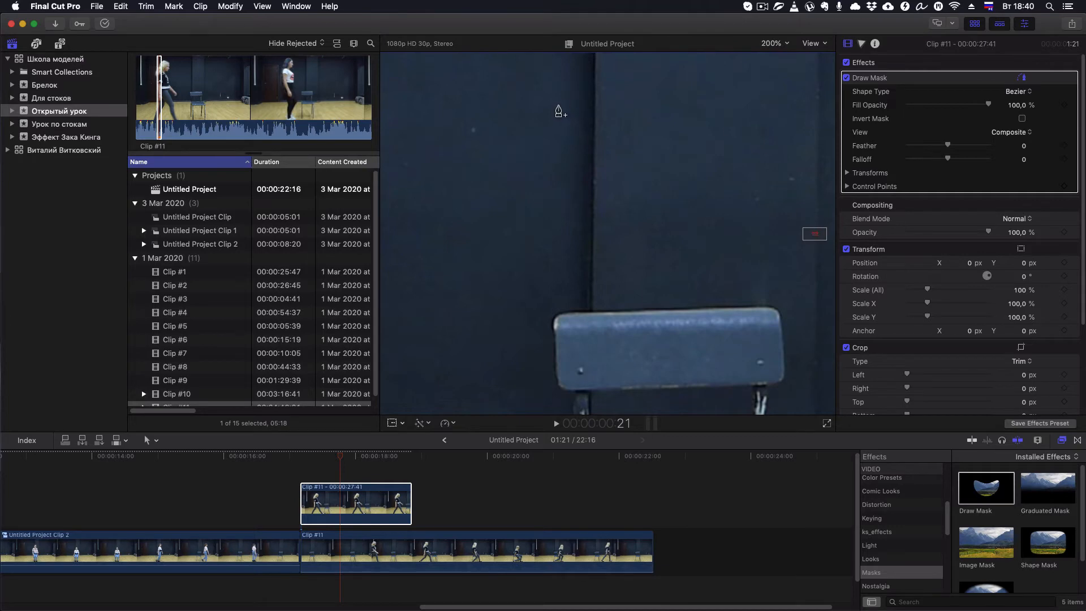
pyautogui.moveTo(814, 233); pyautogui.dragTo(803, 231)
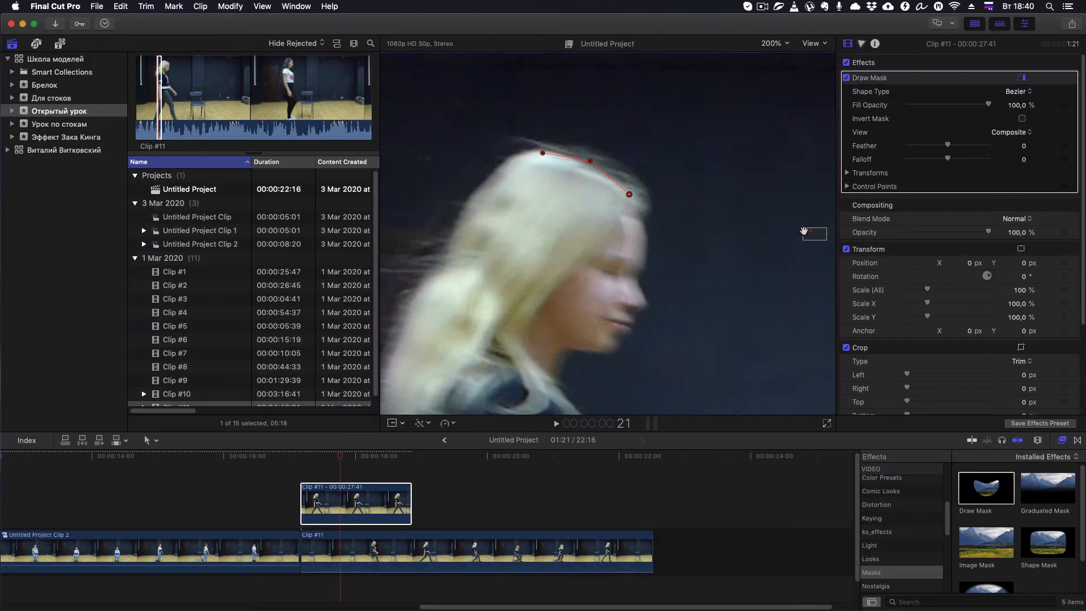
pyautogui.click(641, 203)
pyautogui.click(641, 217)
pyautogui.click(645, 233)
pyautogui.click(645, 251)
pyautogui.click(642, 263)
pyautogui.click(638, 275)
pyautogui.click(637, 285)
pyautogui.click(644, 311)
pyautogui.click(629, 311)
pyautogui.click(631, 328)
pyautogui.click(618, 334)
pyautogui.click(612, 348)
pyautogui.click(596, 353)
pyautogui.click(566, 349)
pyautogui.click(553, 360)
pyautogui.click(550, 376)
# Step: Continue the mask outline from the neck down the front of the girl's T-shirt
pyautogui.moveTo(810, 232); pyautogui.dragTo(810, 233)
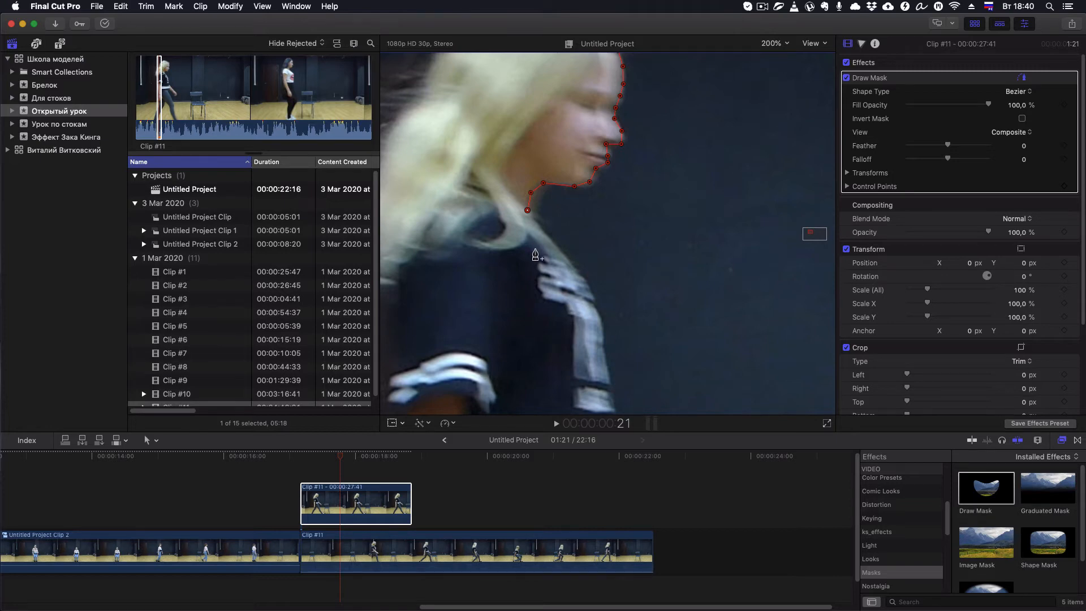
pyautogui.click(545, 234)
pyautogui.click(577, 273)
pyautogui.click(598, 316)
# Step: Continue the mask outline around the forward hand and down the front edge of the leading leg to just above the frame's lower edge
pyautogui.moveTo(812, 238); pyautogui.dragTo(803, 234)
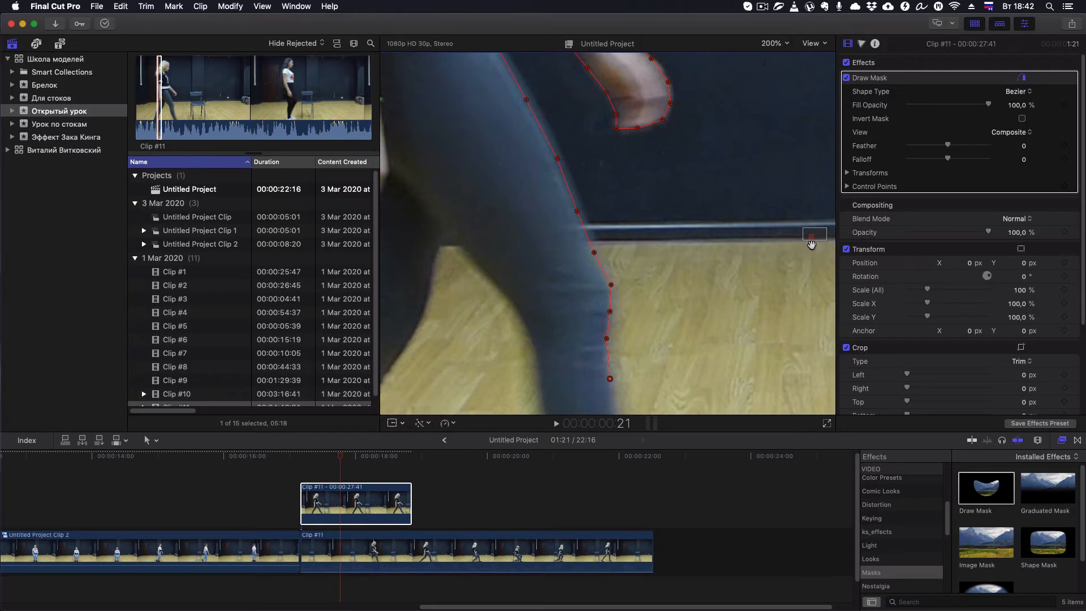
pyautogui.scroll(-5, 776, 280)
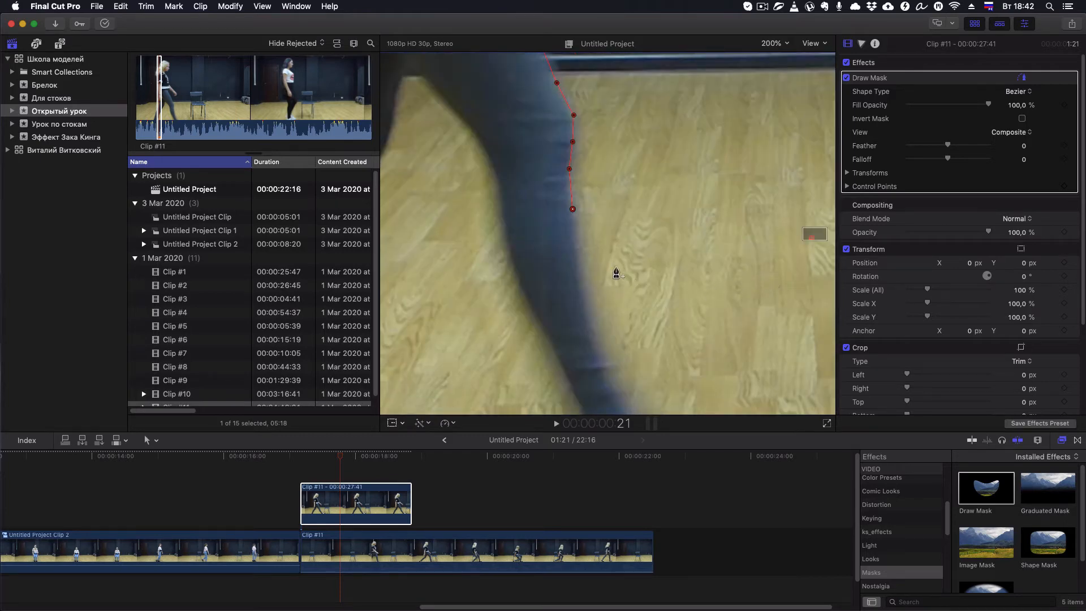
pyautogui.click(577, 251)
pyautogui.click(588, 316)
pyautogui.click(602, 358)
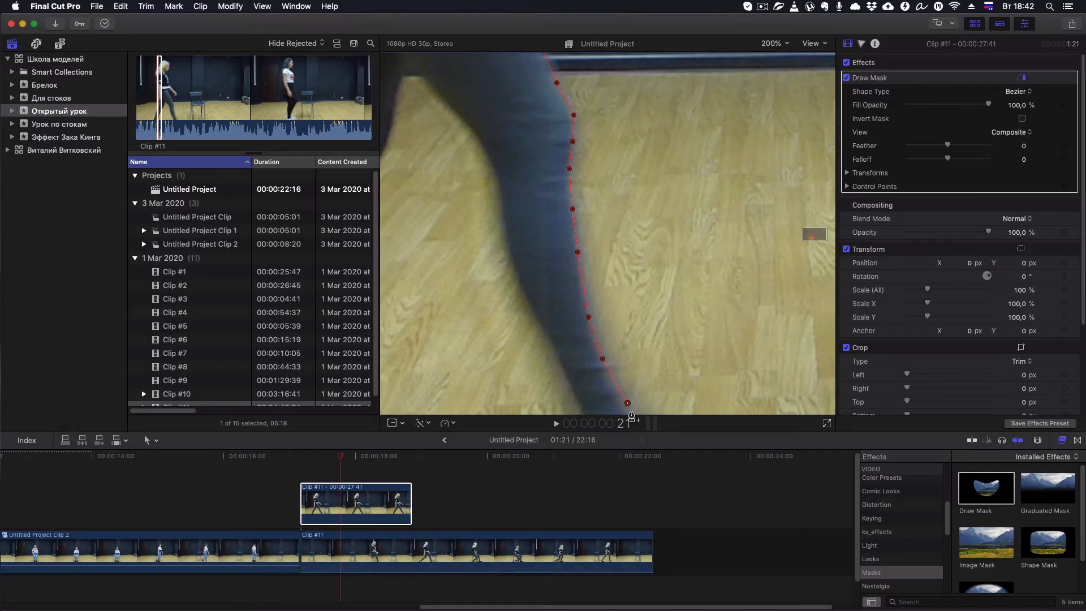
pyautogui.click(627, 402)
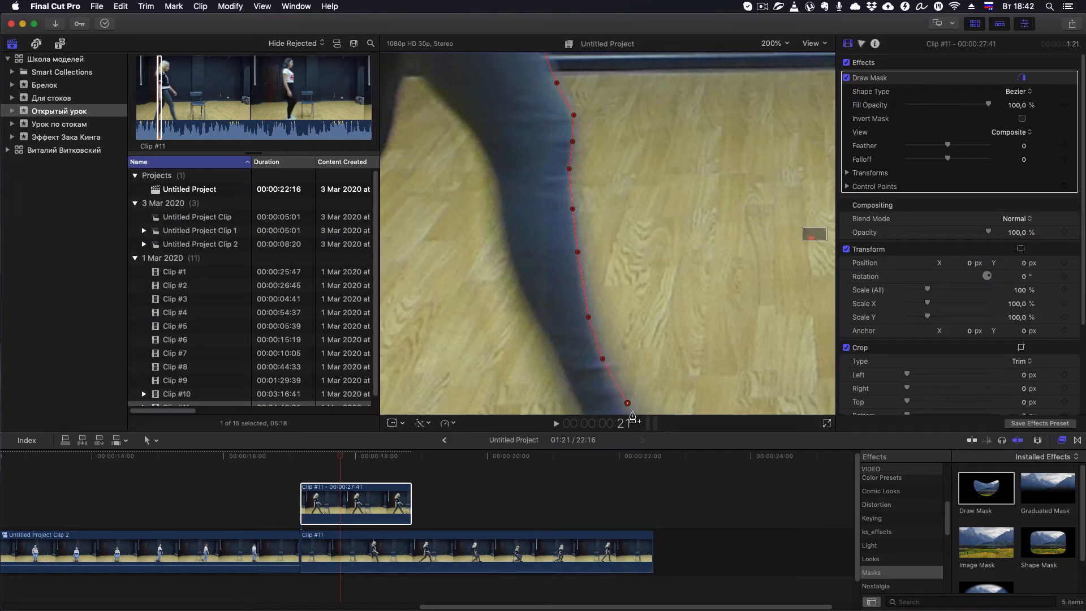
# Step: Carry the mask outline around the front ankle just below the frame edge and back up onto the leg's inner side
pyautogui.click(787, 43)
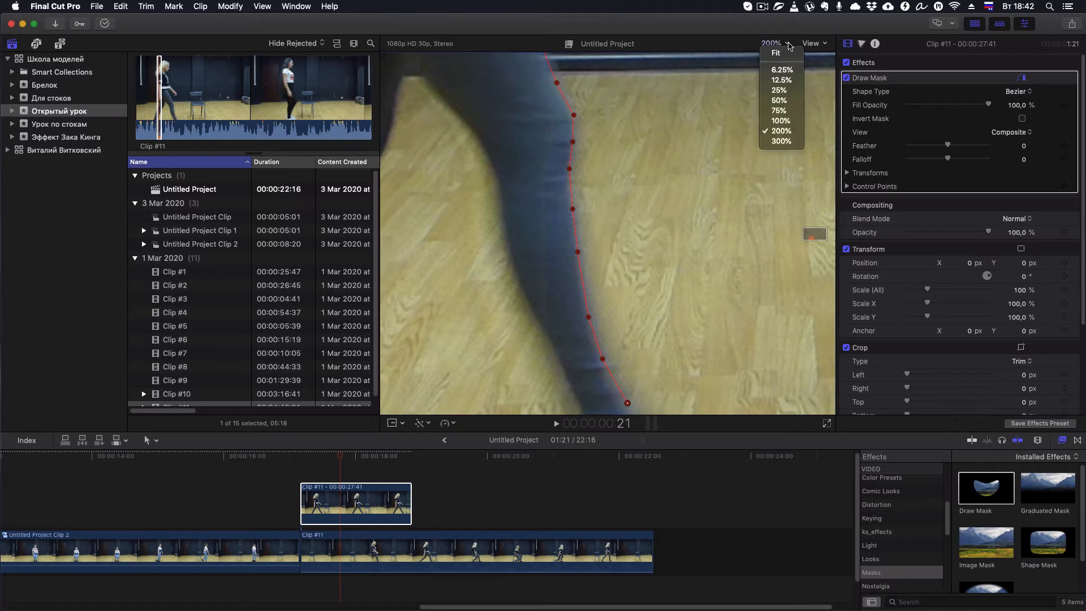
pyautogui.click(779, 102)
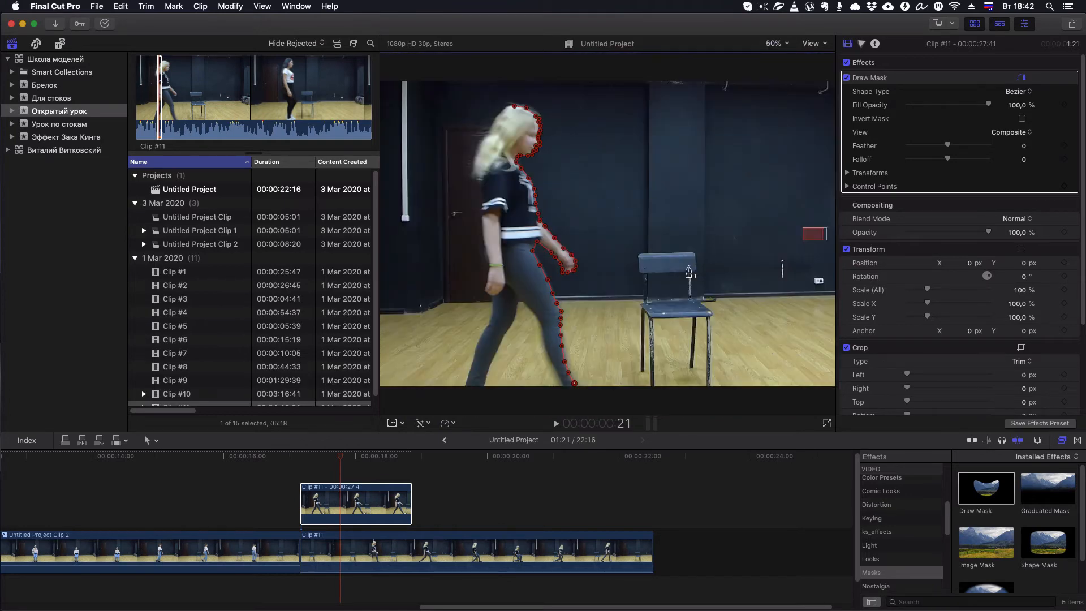
pyautogui.click(579, 393)
pyautogui.click(565, 394)
pyautogui.click(550, 362)
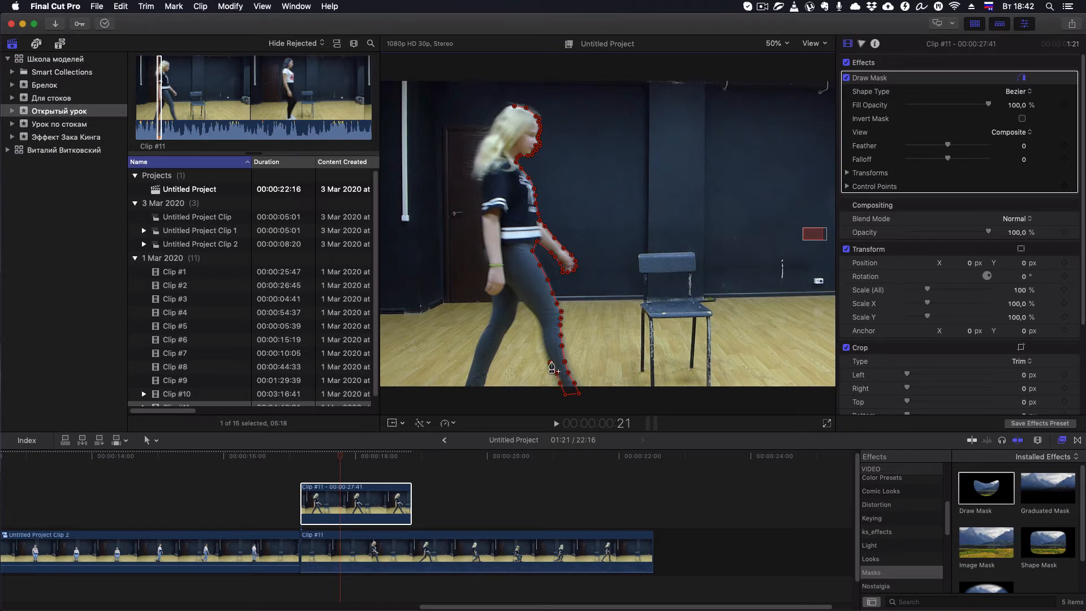
# Step: Trace the mask outline up the inner edge of the leading leg to the crotch
pyautogui.click(790, 47)
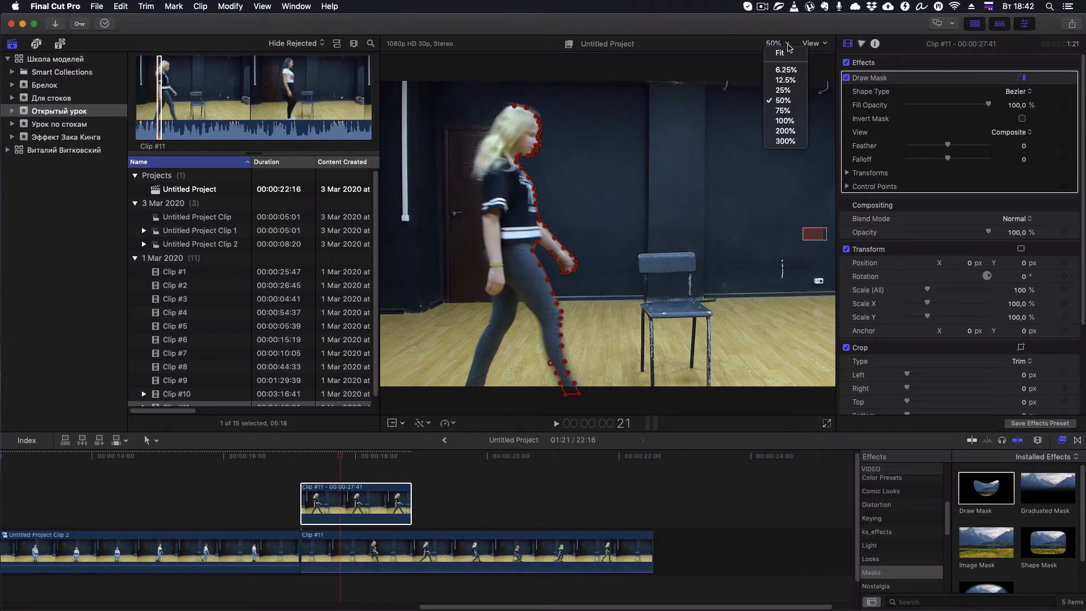
pyautogui.click(774, 147)
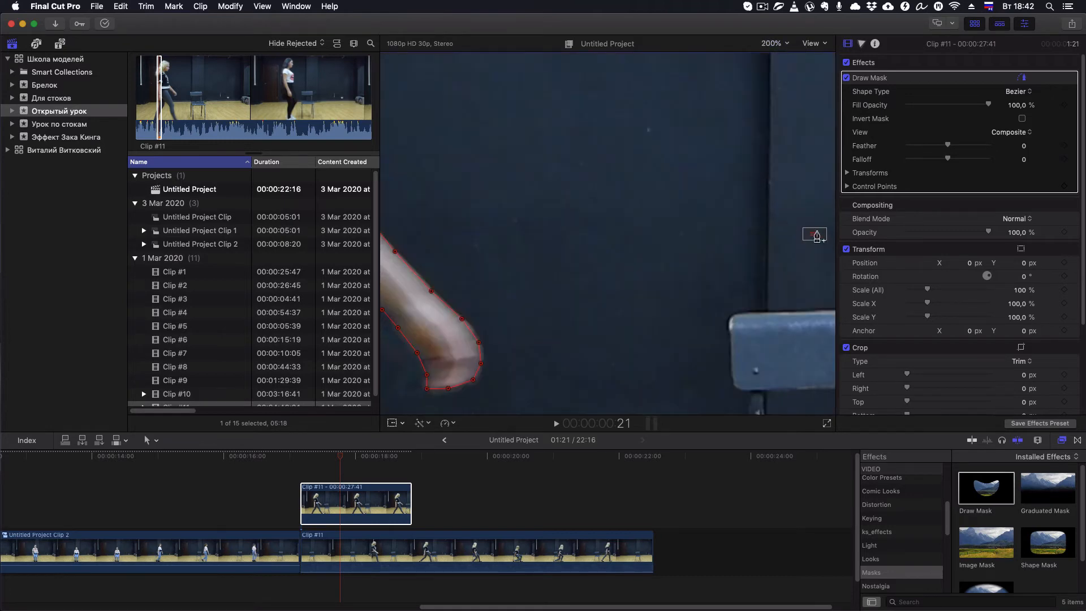
pyautogui.moveTo(813, 236); pyautogui.dragTo(810, 239)
pyautogui.click(576, 265)
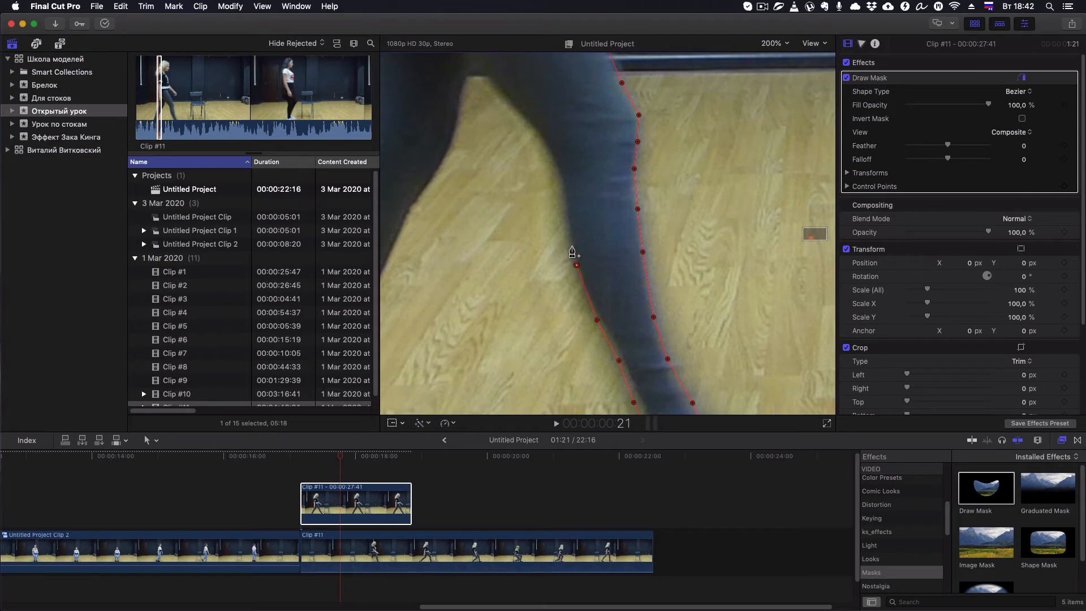
pyautogui.click(565, 203)
pyautogui.click(558, 166)
pyautogui.click(505, 100)
pyautogui.moveTo(811, 239); pyautogui.dragTo(809, 235)
pyautogui.click(549, 260)
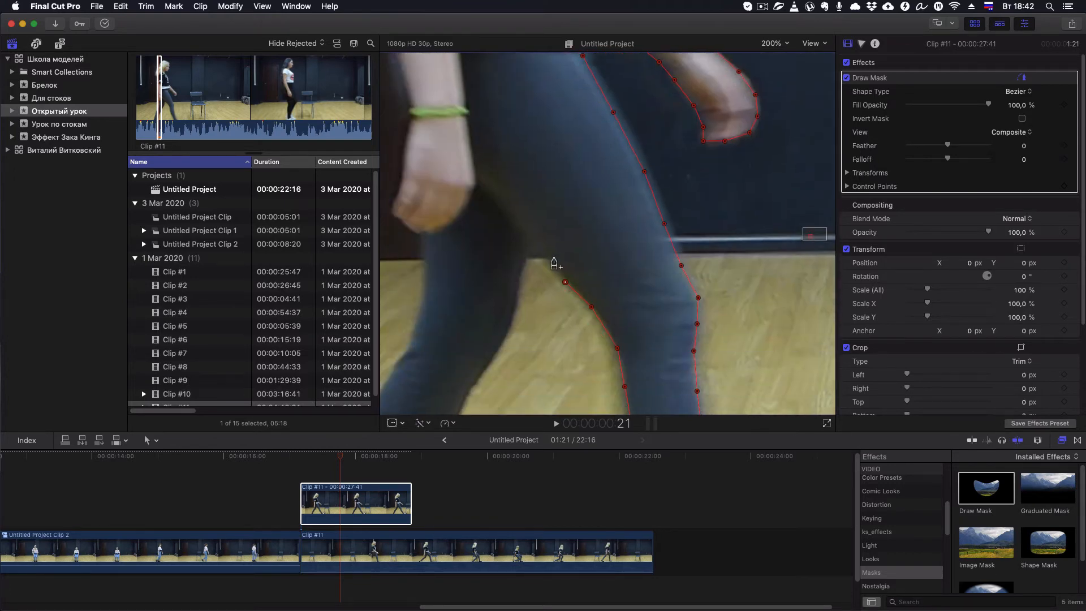
# Step: Trace the mask outline down the inner edge of the rear leg, moving the stray control point back onto the leg's edge
pyautogui.click(521, 272)
pyautogui.click(513, 312)
pyautogui.click(471, 387)
pyautogui.moveTo(804, 240); pyautogui.dragTo(804, 246)
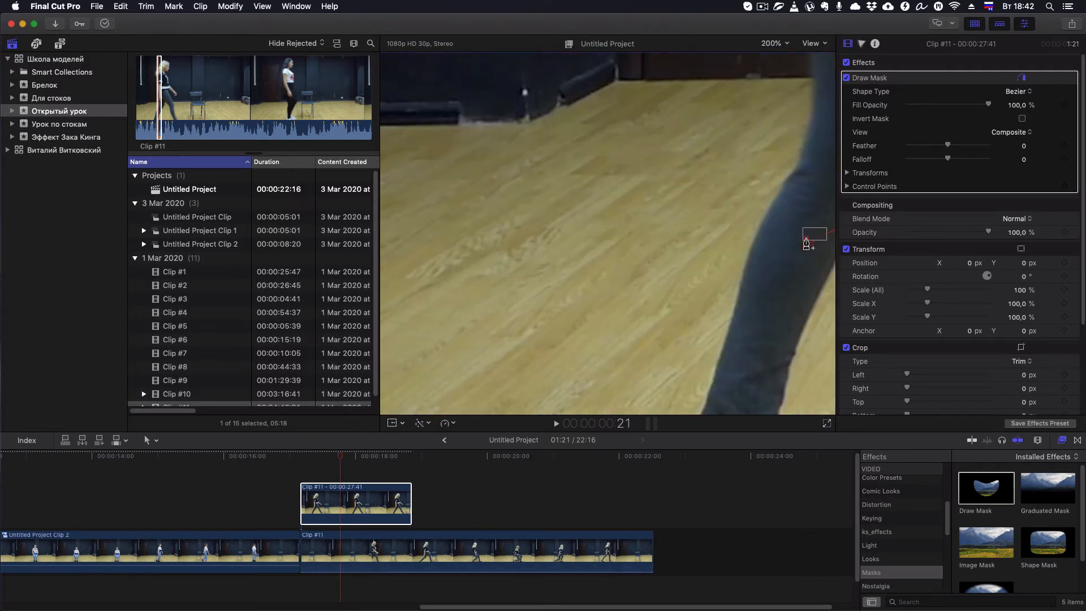
pyautogui.moveTo(807, 236); pyautogui.dragTo(812, 237)
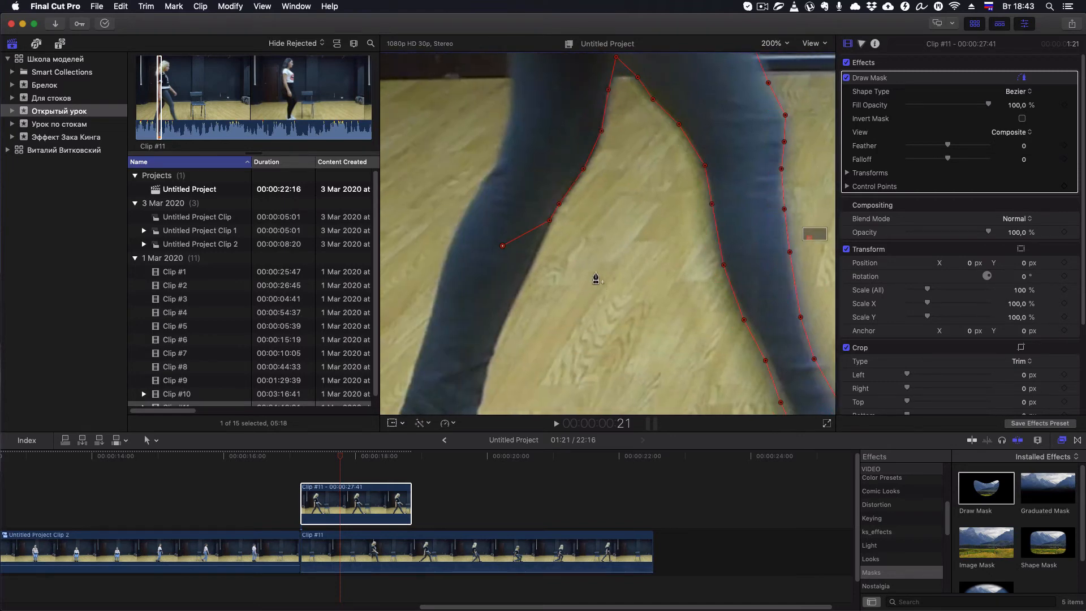
pyautogui.moveTo(502, 246); pyautogui.dragTo(523, 290)
pyautogui.click(499, 332)
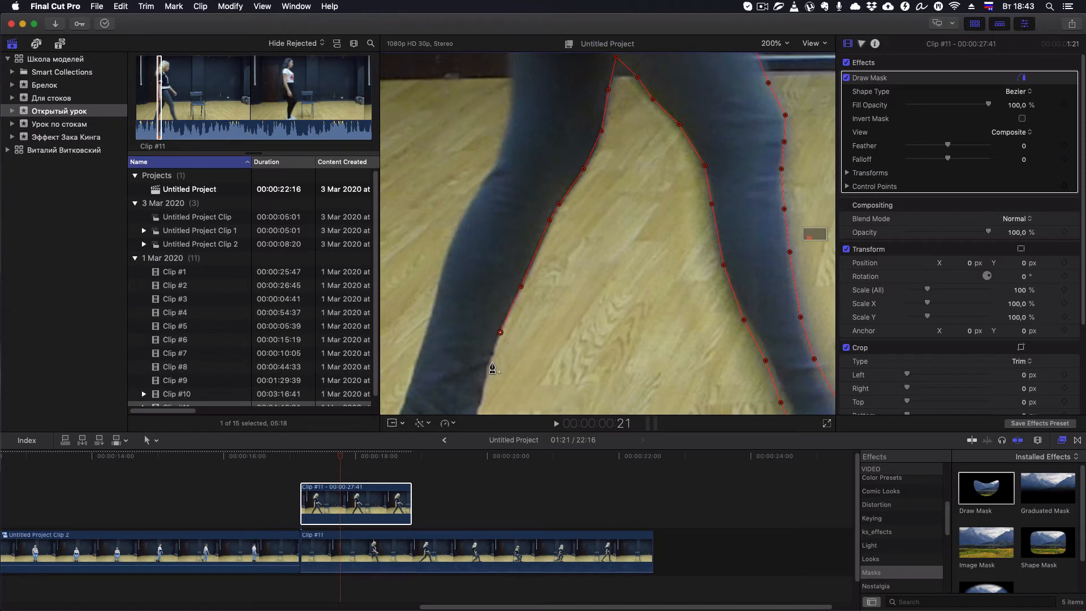
pyautogui.click(479, 401)
# Step: Carry the mask outline around the rear ankle just below the frame edge and up onto the leg's outer side
pyautogui.click(787, 44)
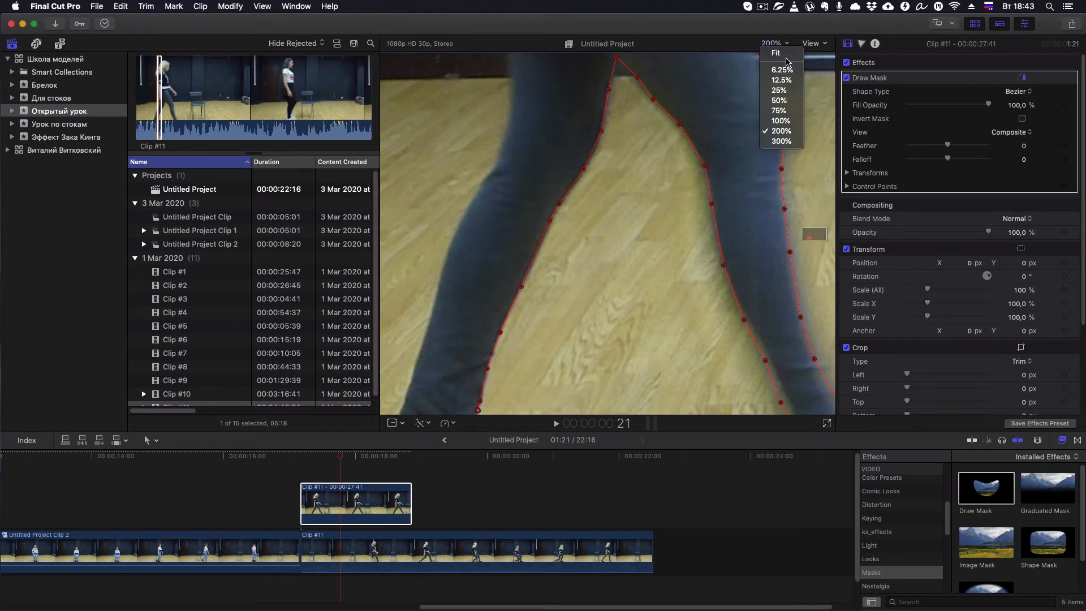
pyautogui.click(778, 101)
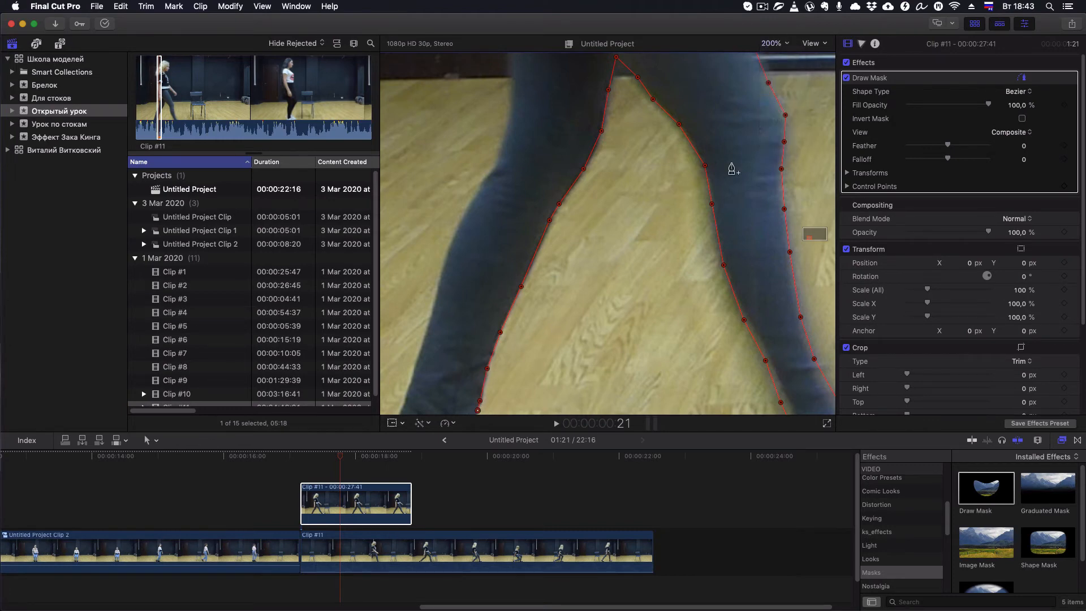
pyautogui.click(480, 393)
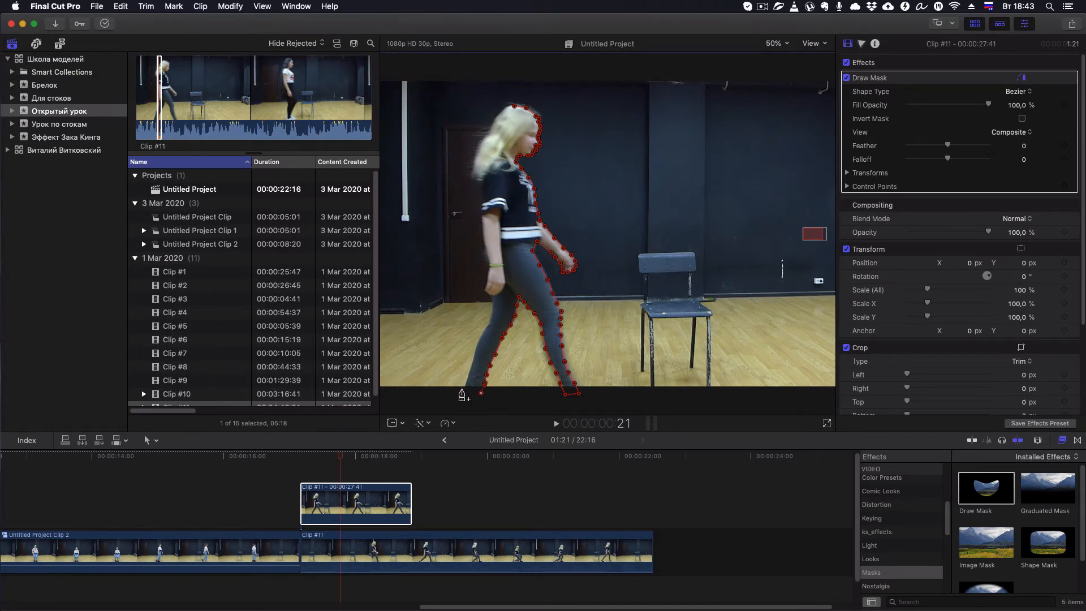
pyautogui.click(462, 389)
pyautogui.click(468, 374)
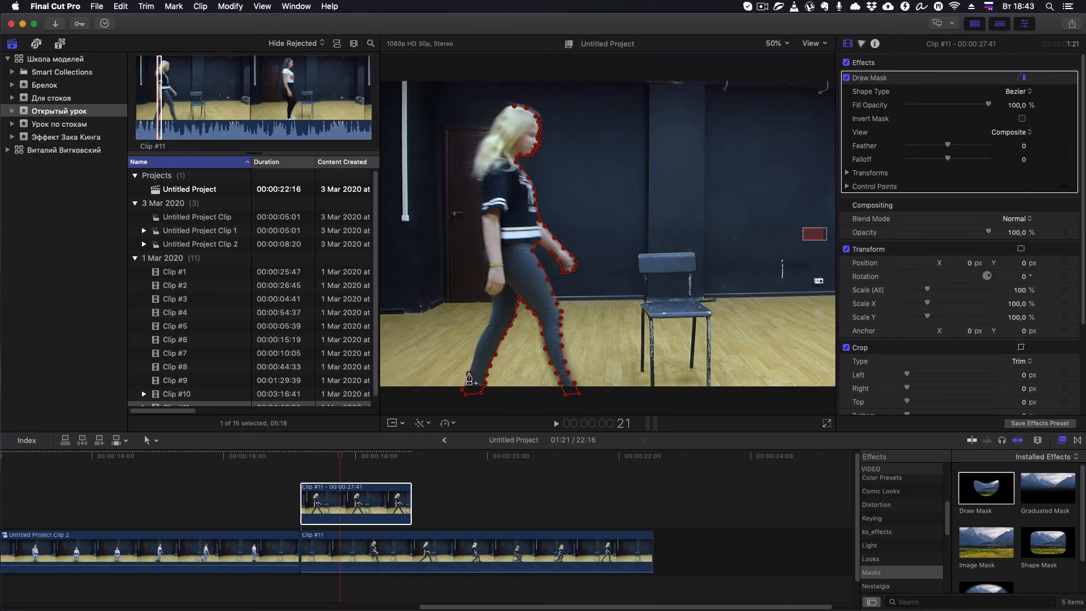
# Step: Trace the mask outline up the outer edge of the rear leg, from the calf to just below the rear hand
pyautogui.click(786, 44)
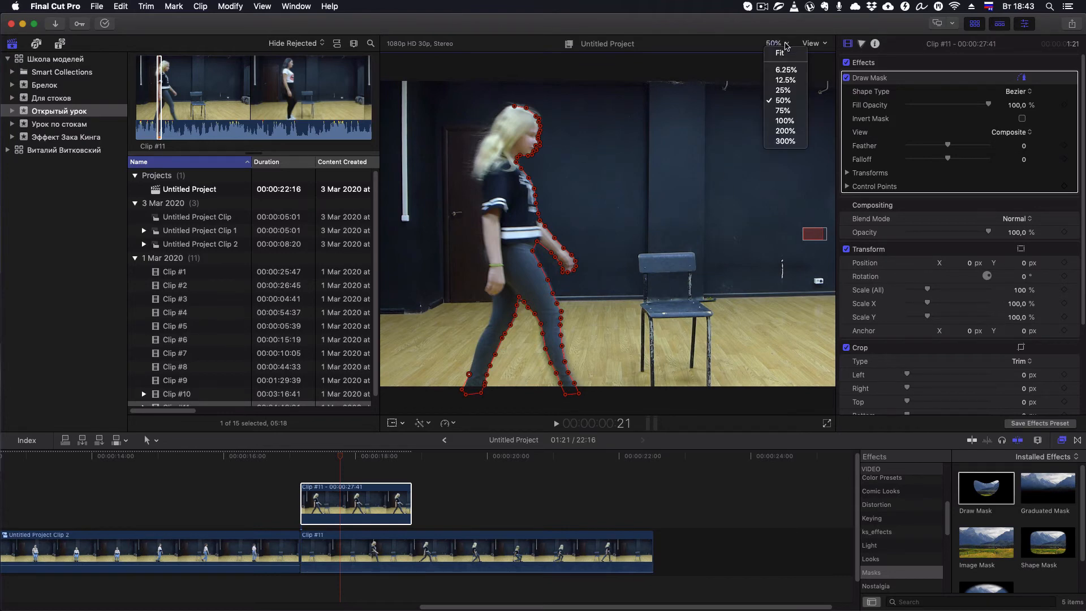
pyautogui.click(784, 131)
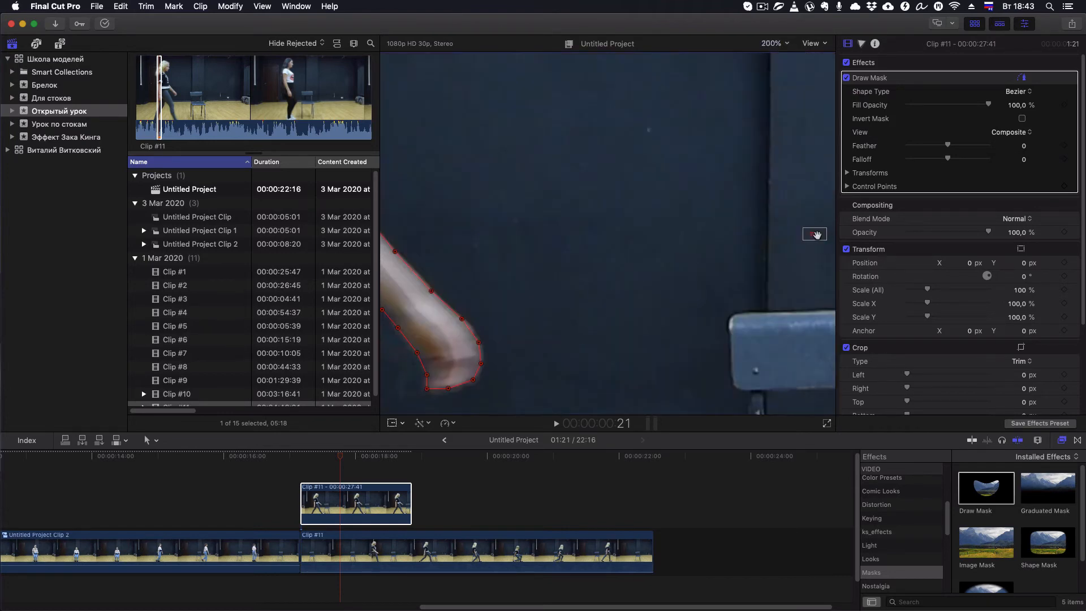
pyautogui.moveTo(814, 232); pyautogui.dragTo(808, 238)
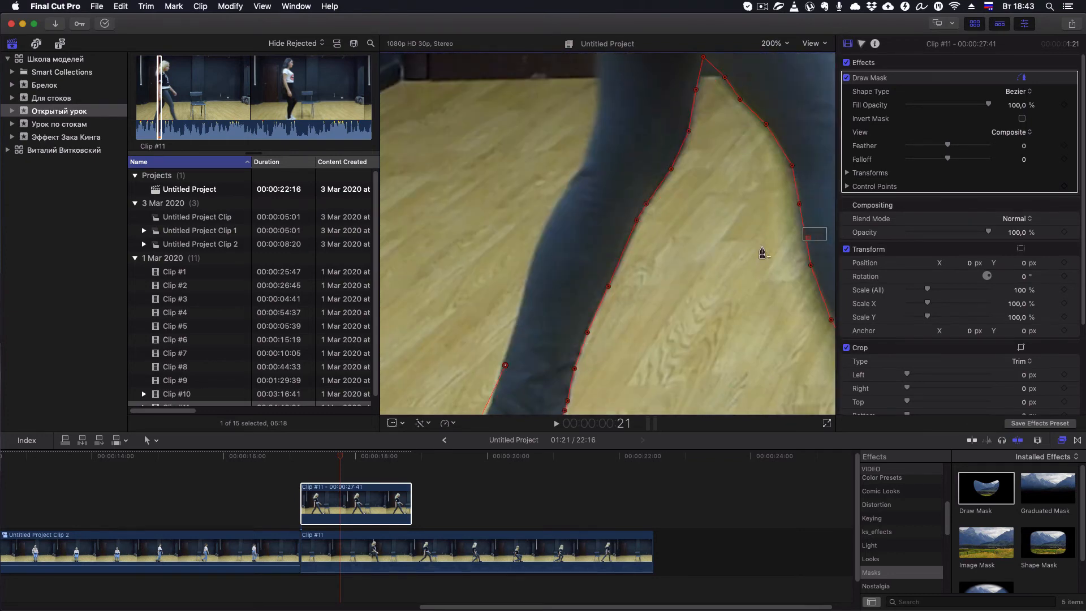
pyautogui.moveTo(505, 365); pyautogui.dragTo(503, 360)
pyautogui.click(523, 299)
pyautogui.click(575, 178)
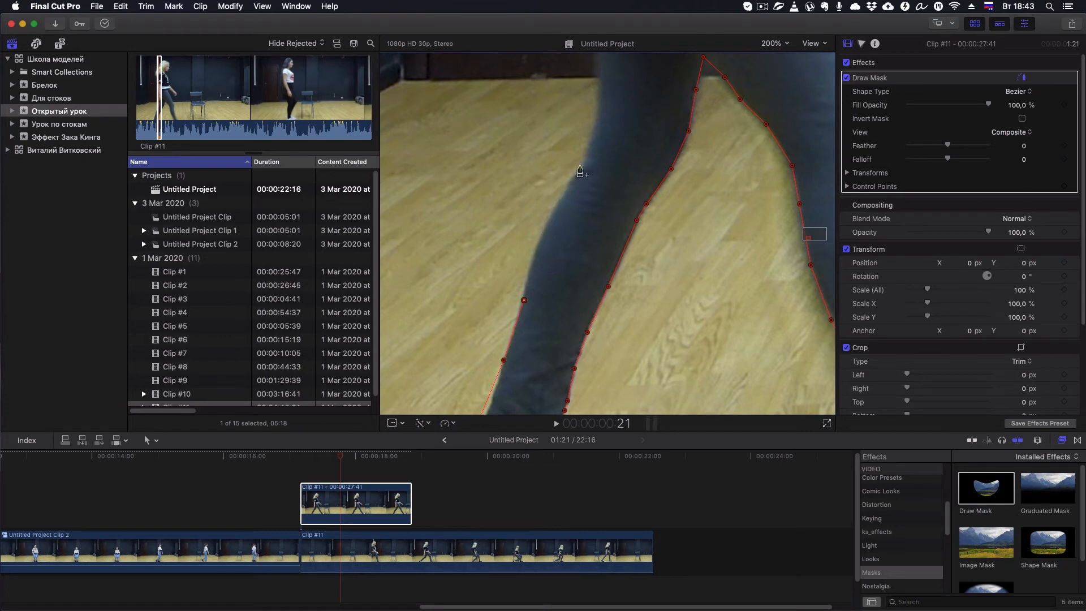
pyautogui.click(592, 137)
pyautogui.moveTo(808, 238); pyautogui.dragTo(807, 235)
pyautogui.click(554, 307)
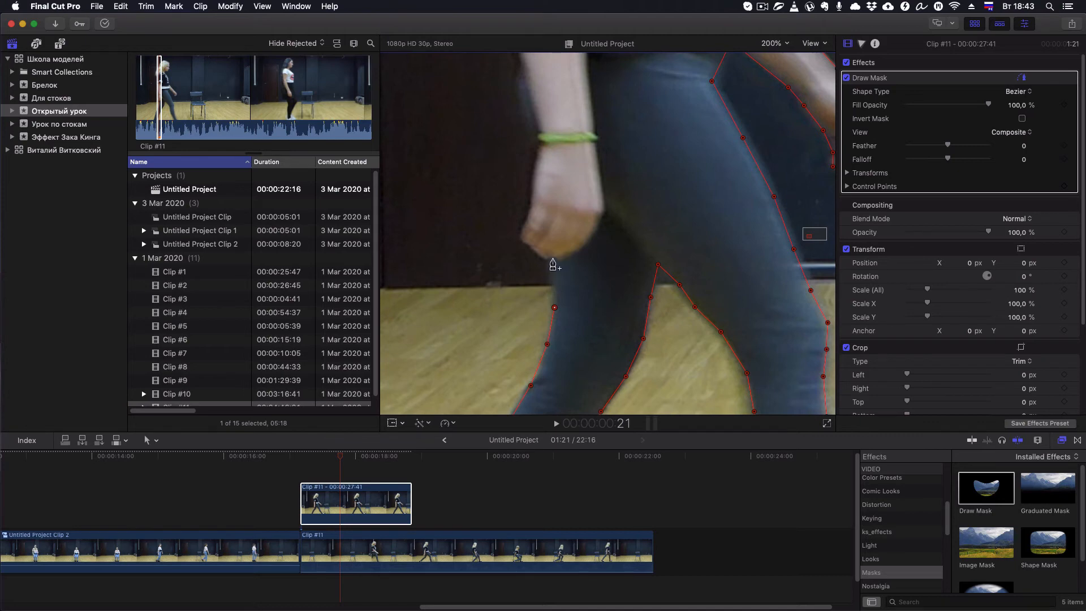
pyautogui.click(555, 275)
# Step: Trace the mask outline around the rear hand and up past the wrist
pyautogui.click(553, 258)
pyautogui.click(538, 254)
pyautogui.click(530, 244)
pyautogui.click(522, 238)
pyautogui.click(531, 203)
pyautogui.click(539, 120)
# Step: Continue the mask outline up the arm, back and hair, and close it at the first control point on the head
pyautogui.scroll(5, 807, 240)
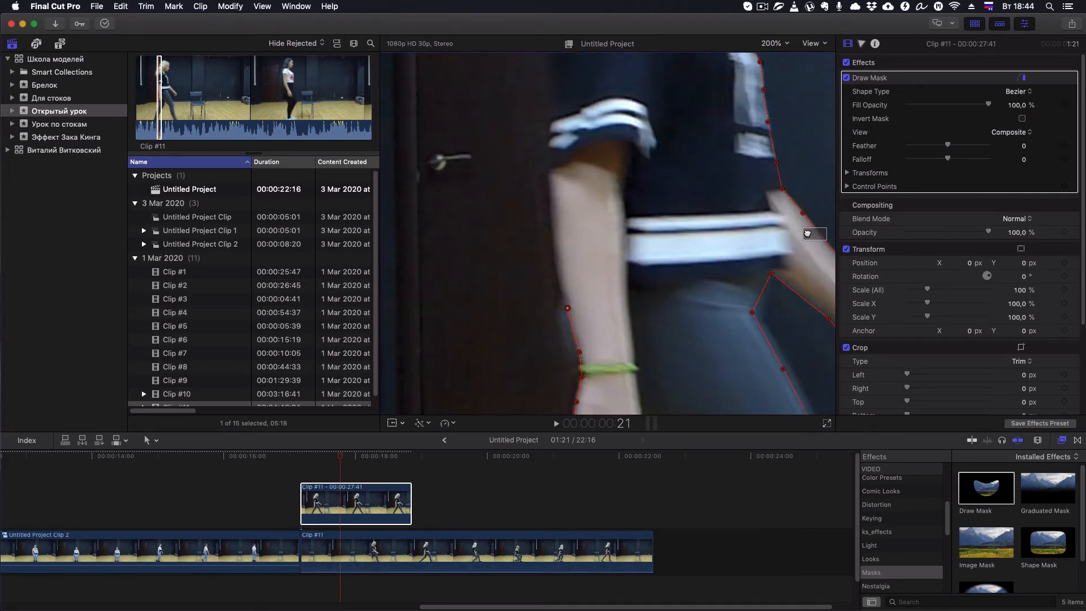
pyautogui.click(553, 242)
pyautogui.scroll(10, 553, 110)
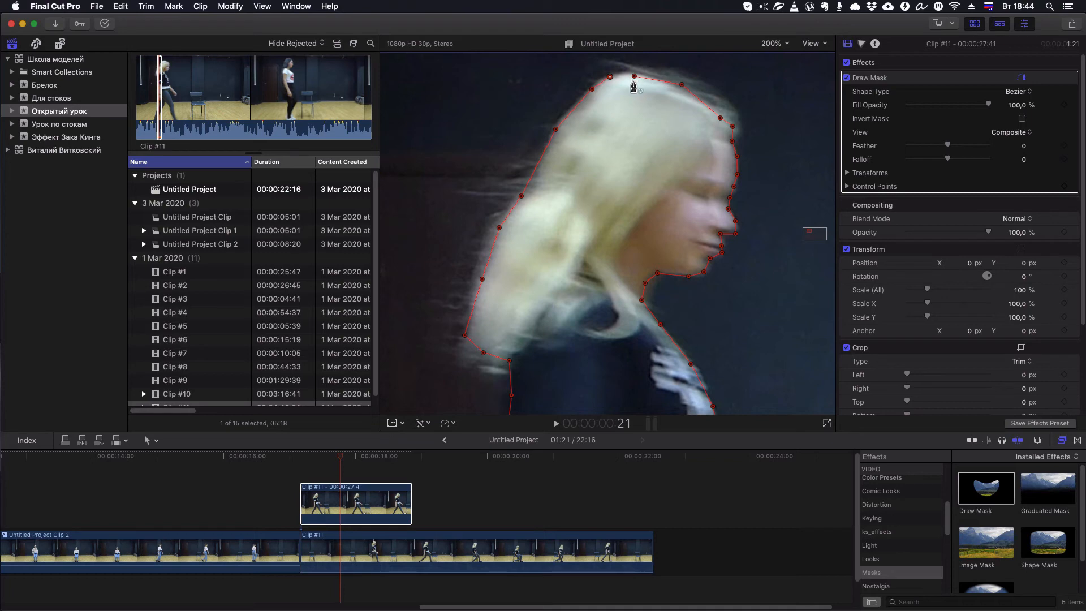
pyautogui.click(634, 76)
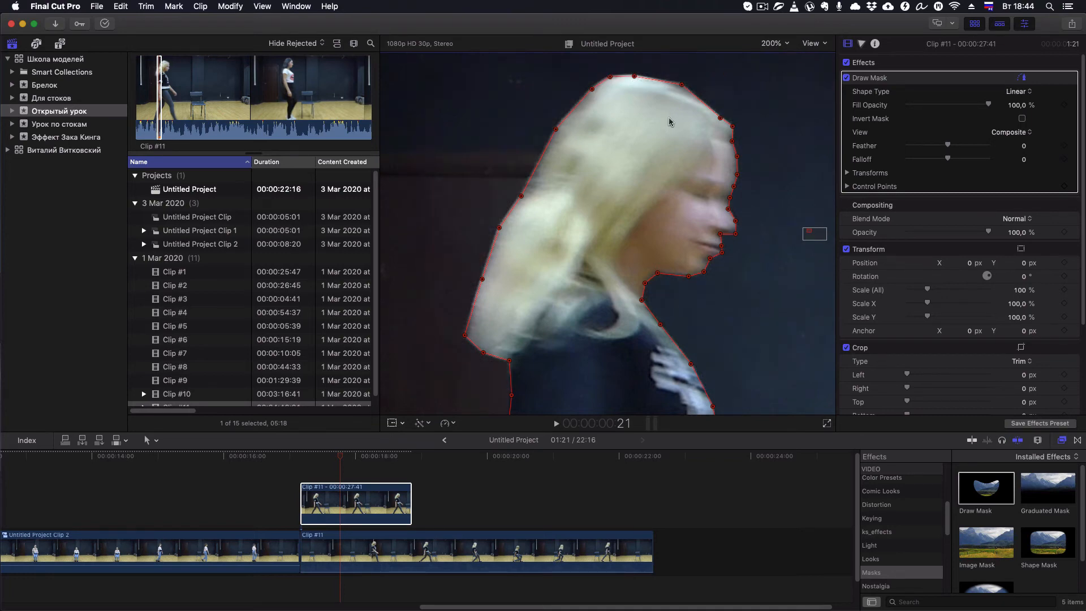
# Step: Set the Draw Mask feather to -3.0 with the whole frame in view
pyautogui.click(785, 44)
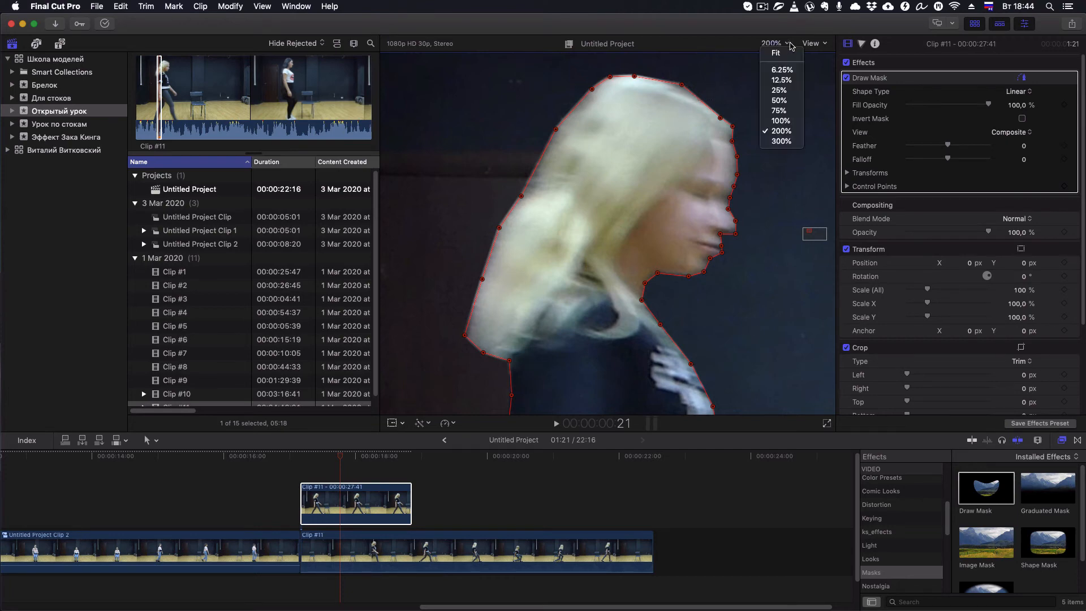
pyautogui.click(785, 54)
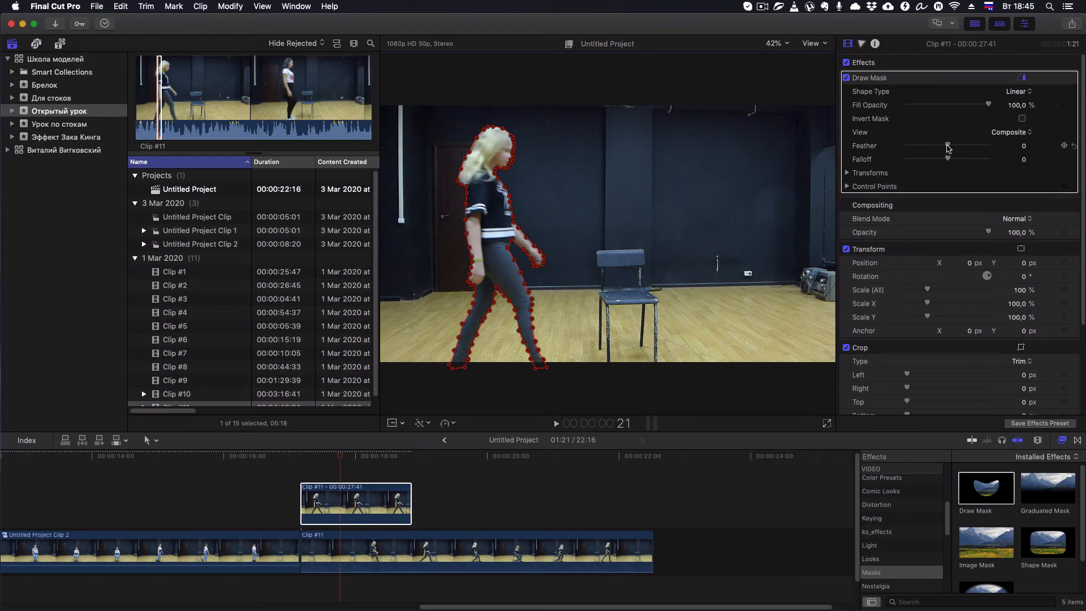
pyautogui.moveTo(943, 150); pyautogui.dragTo(949, 148)
# Step: Play Clip #11 from the start of the freeze frame to check the masked still against the moving footage
pyautogui.click(328, 548)
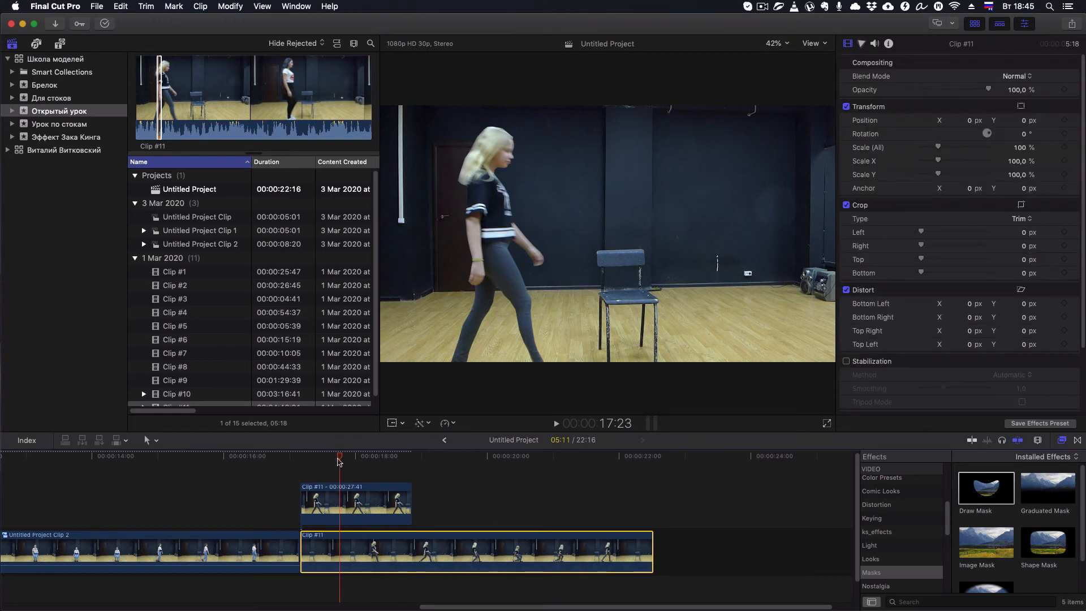
pyautogui.moveTo(337, 461); pyautogui.dragTo(308, 470)
pyautogui.press('space')
pyautogui.press('space')
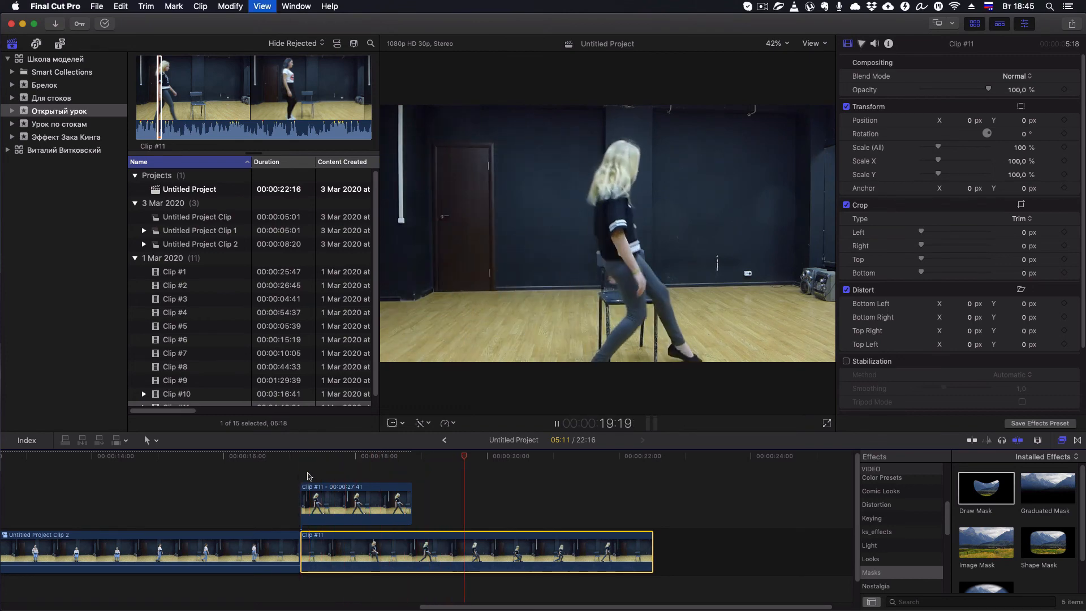
# Step: Set the opacity of the masked freeze frame above Clip #11 to 70.54%, judging it at 18:15
pyautogui.click(389, 456)
pyautogui.click(393, 500)
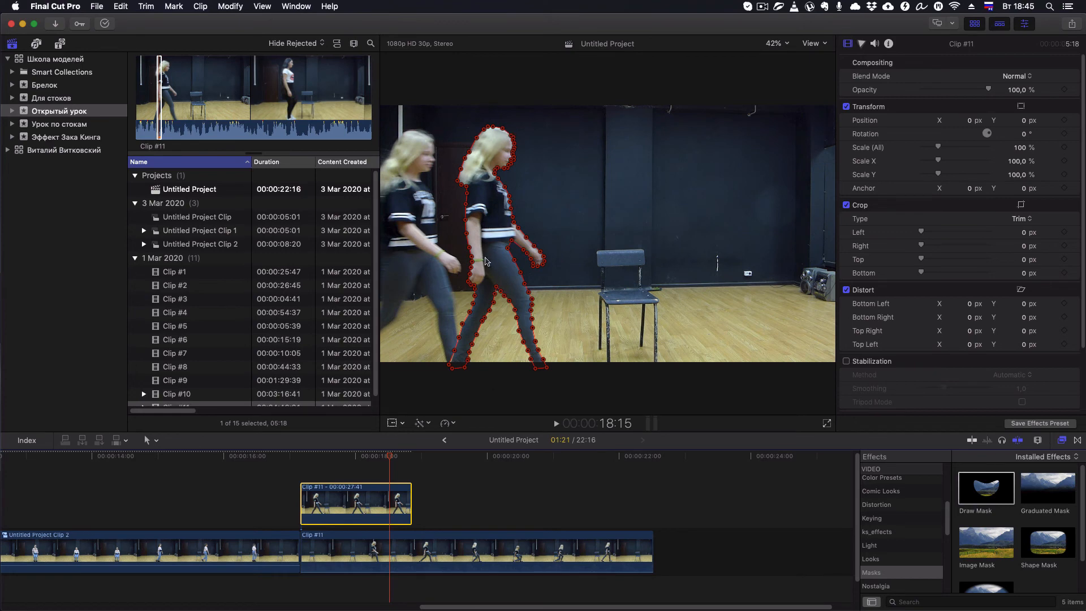
pyautogui.click(485, 261)
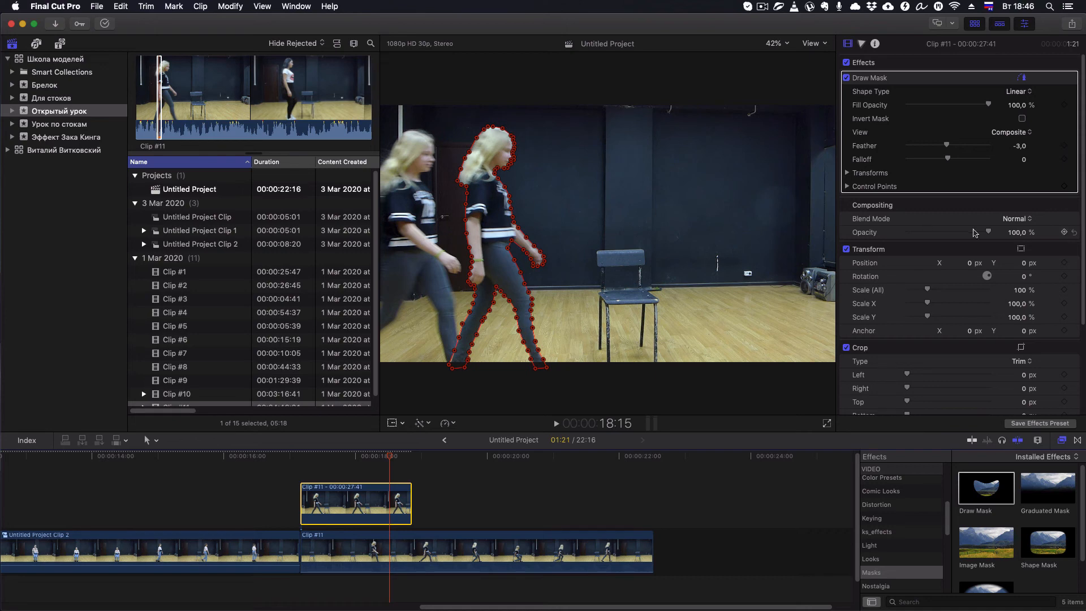
pyautogui.press('Left')
pyautogui.moveTo(989, 234); pyautogui.dragTo(964, 237)
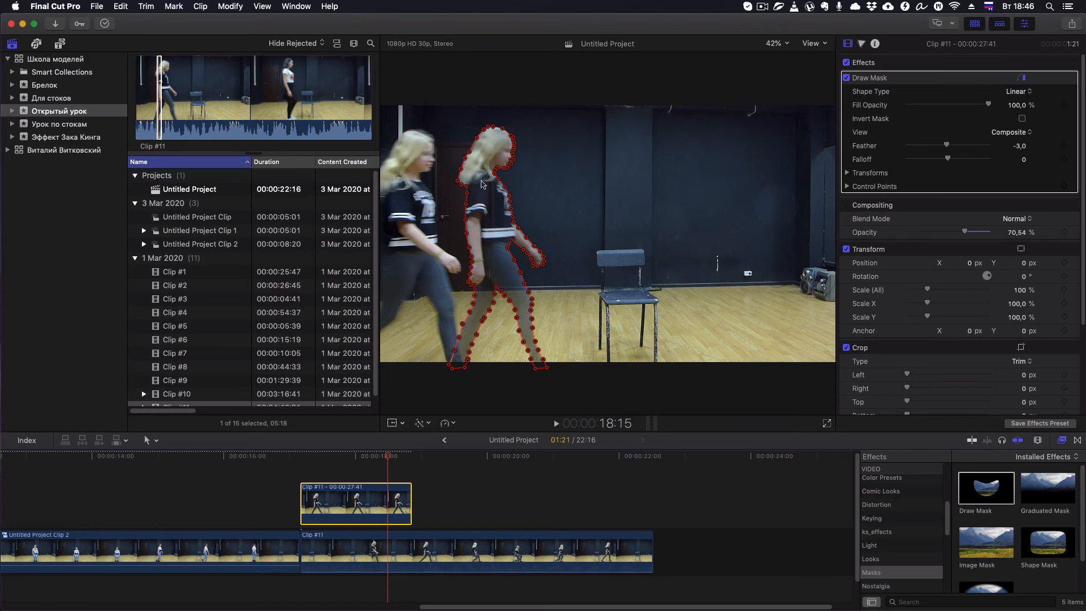
# Step: Play Clip #11 from the start of the masked freeze frame until the girl sits down on the chair
pyautogui.click(320, 458)
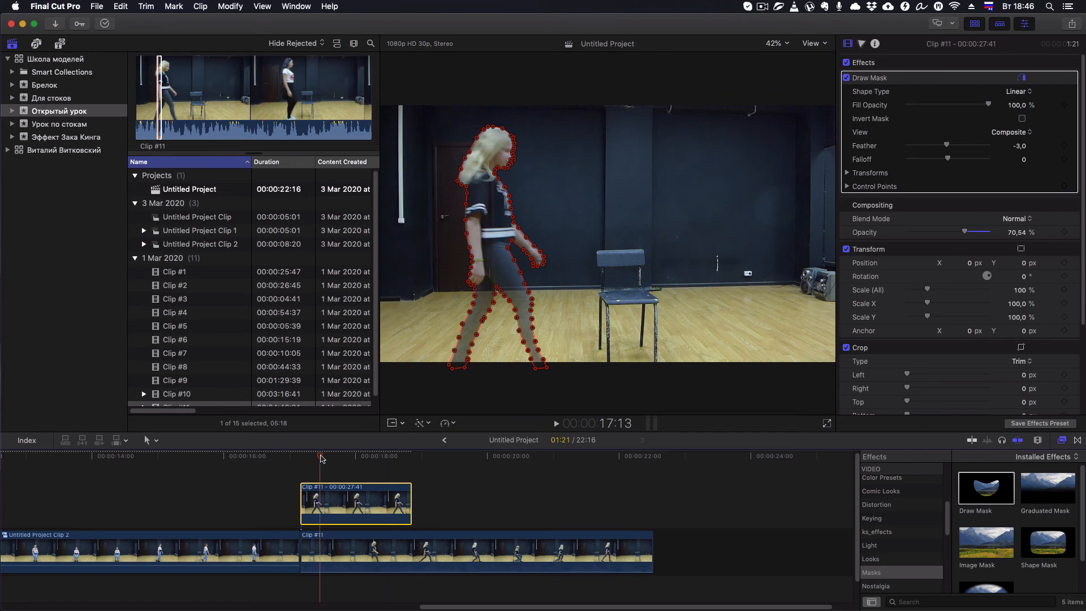
pyautogui.click(326, 541)
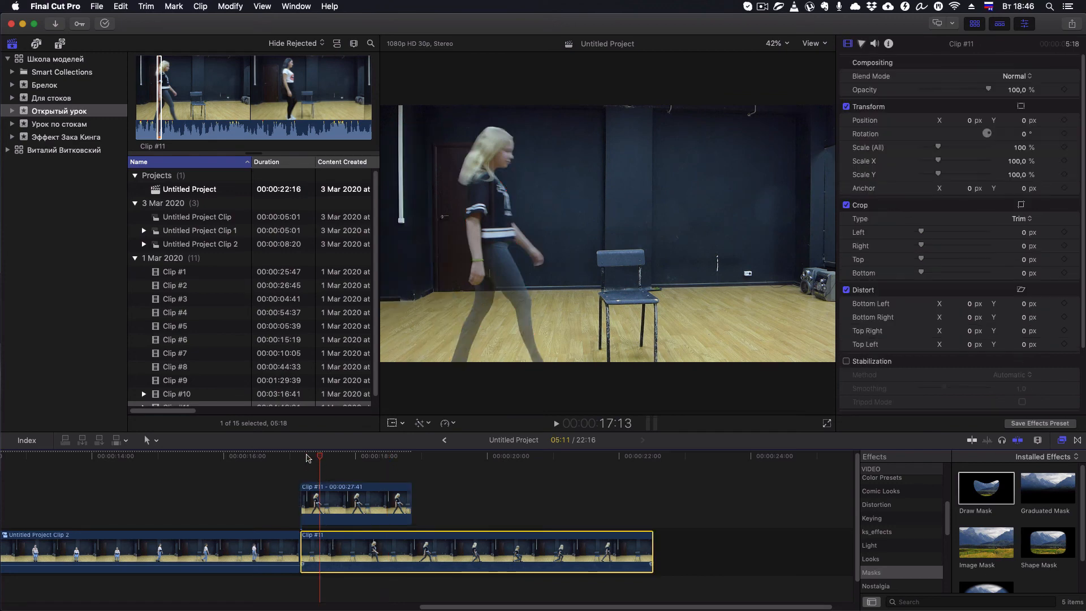
pyautogui.click(306, 458)
pyautogui.press('space')
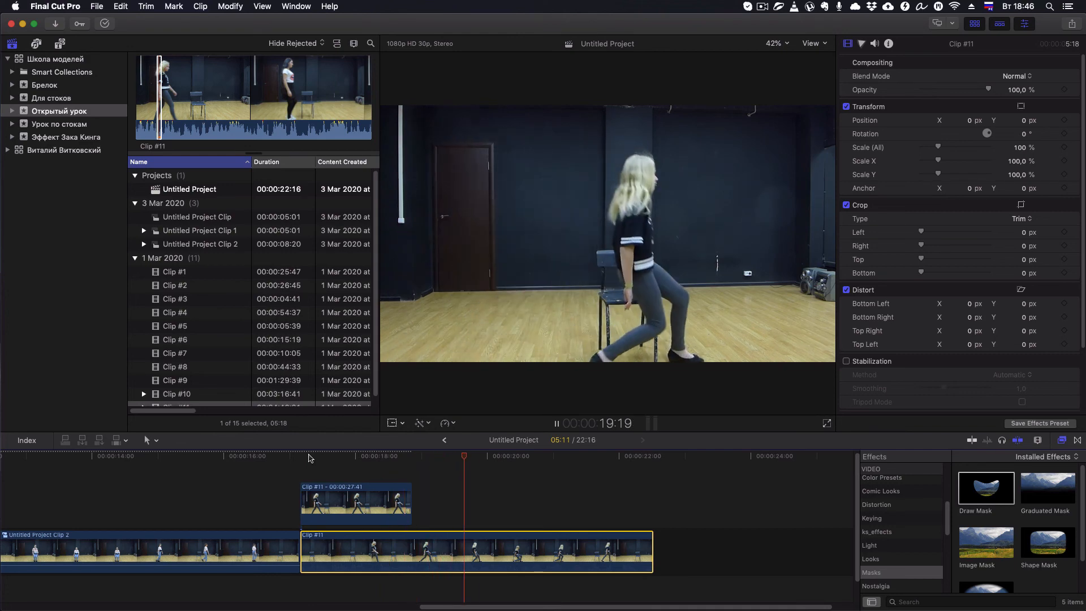
pyautogui.press('space')
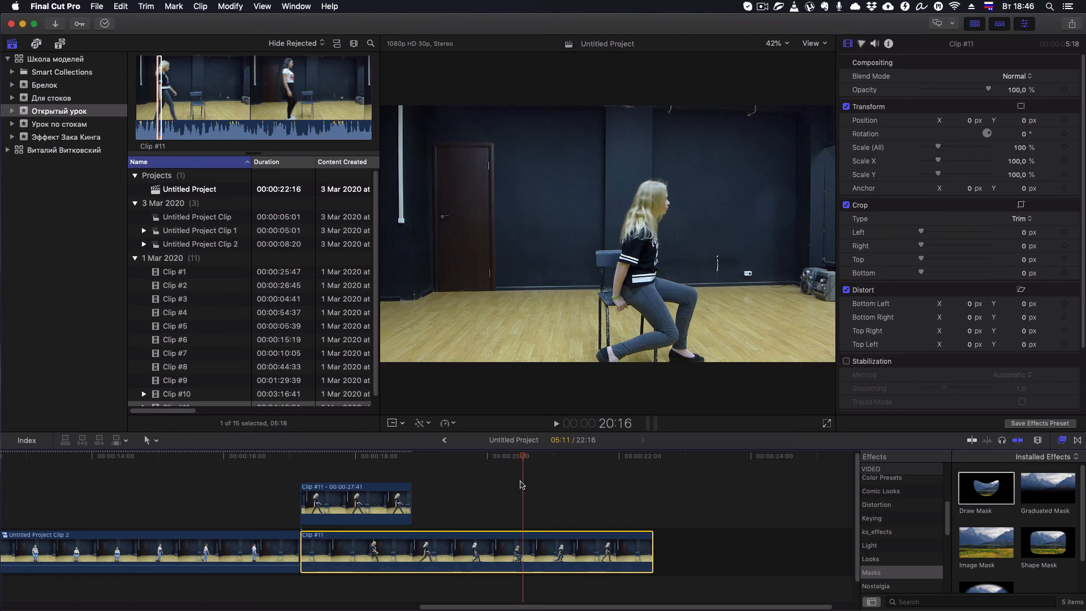
# Step: Connect a freeze frame of the seated girl at 20:16 above Clip #11 and shift it earlier so that it ends at 20:16
pyautogui.hotkey('shift', 'f')
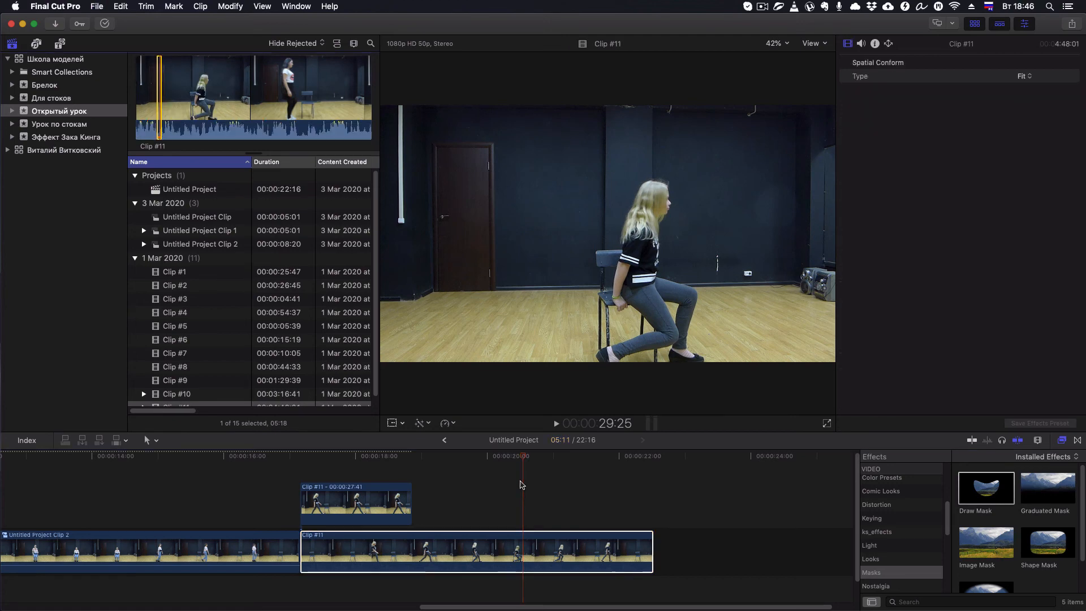
pyautogui.press('q')
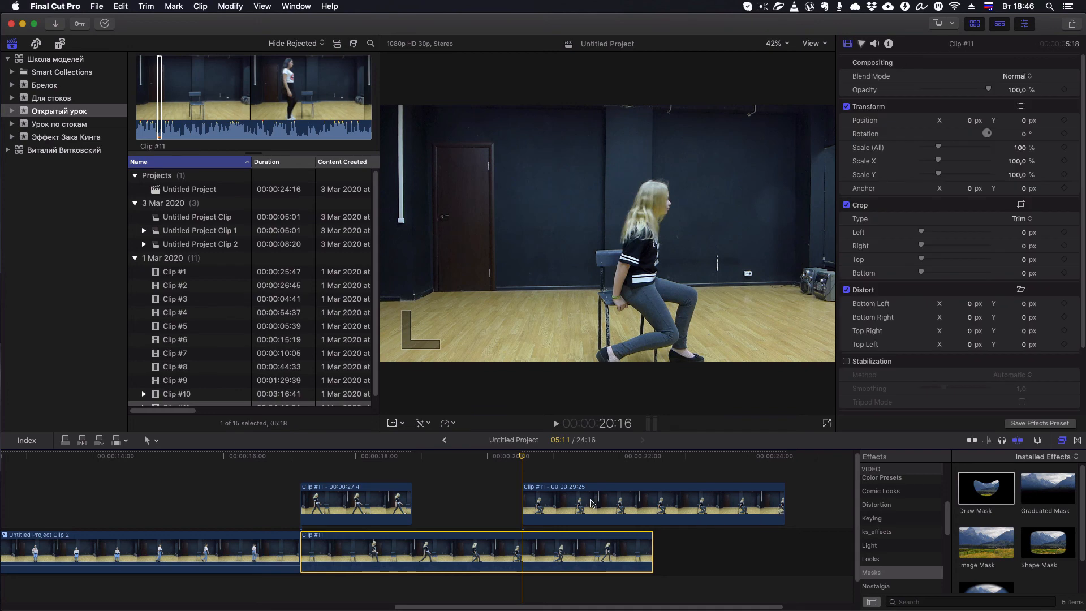
pyautogui.moveTo(694, 500); pyautogui.dragTo(460, 473)
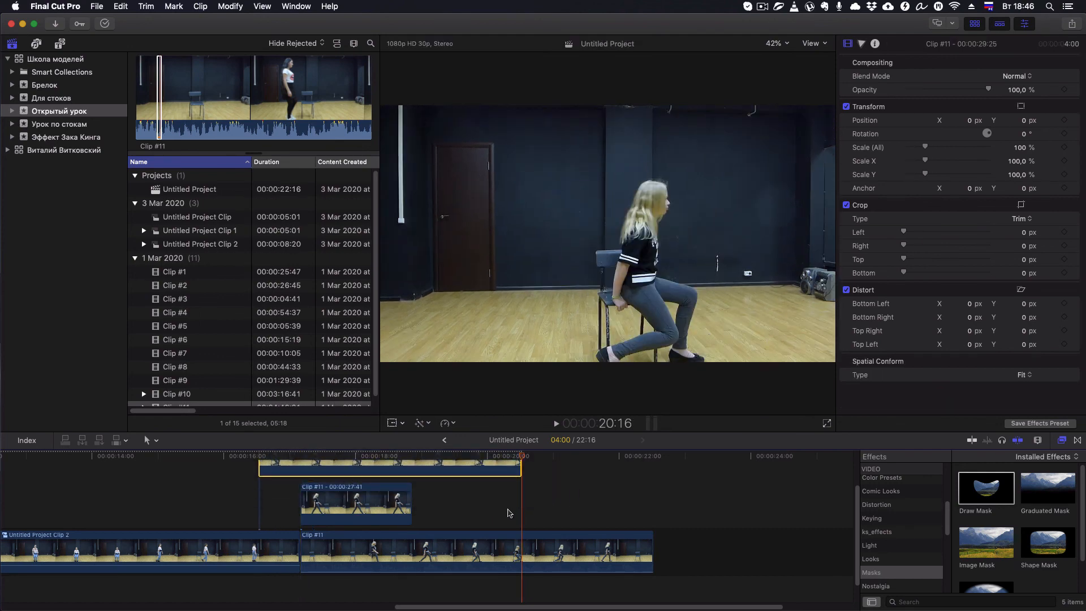
pyautogui.scroll(4, 518, 470)
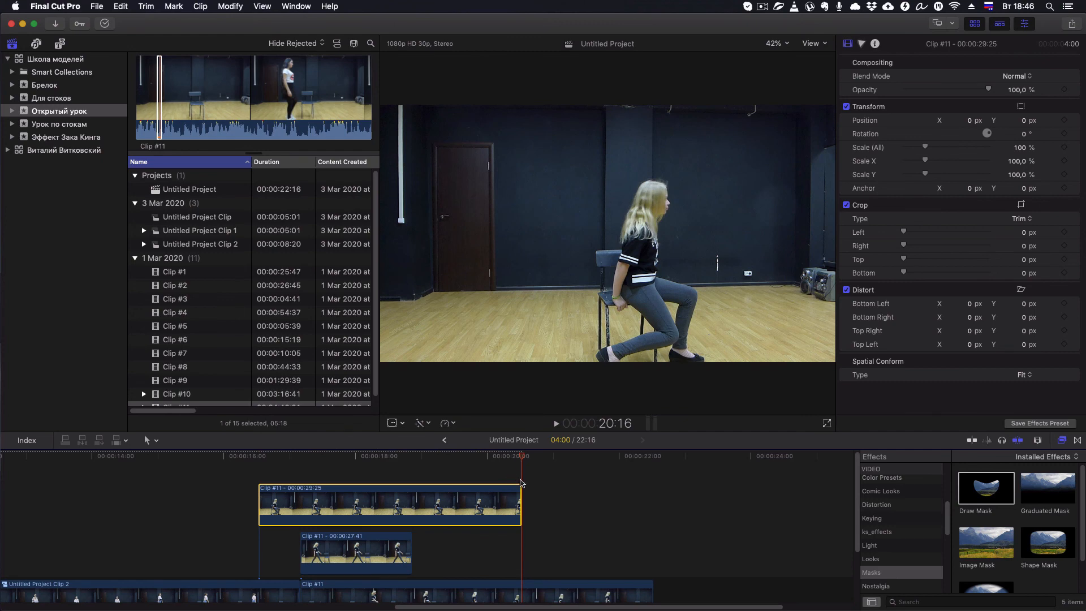
pyautogui.scroll(-4, 335, 467)
pyautogui.scroll(3, 334, 469)
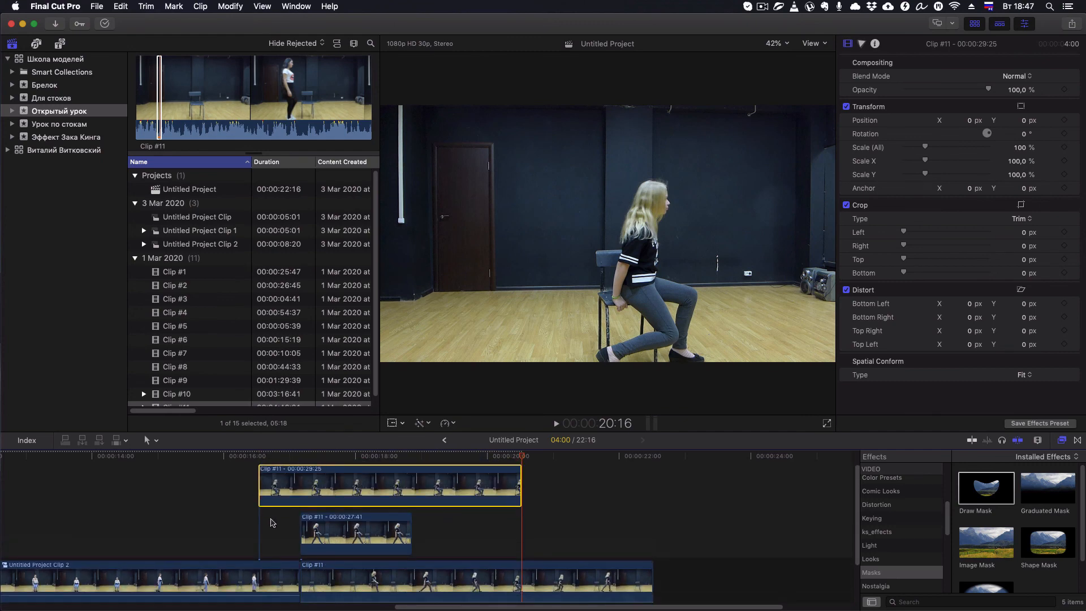
# Step: Trim the start of the seated freeze frame to 17:05, where Clip #11 begins
pyautogui.click(314, 456)
pyautogui.moveTo(312, 455); pyautogui.dragTo(297, 470)
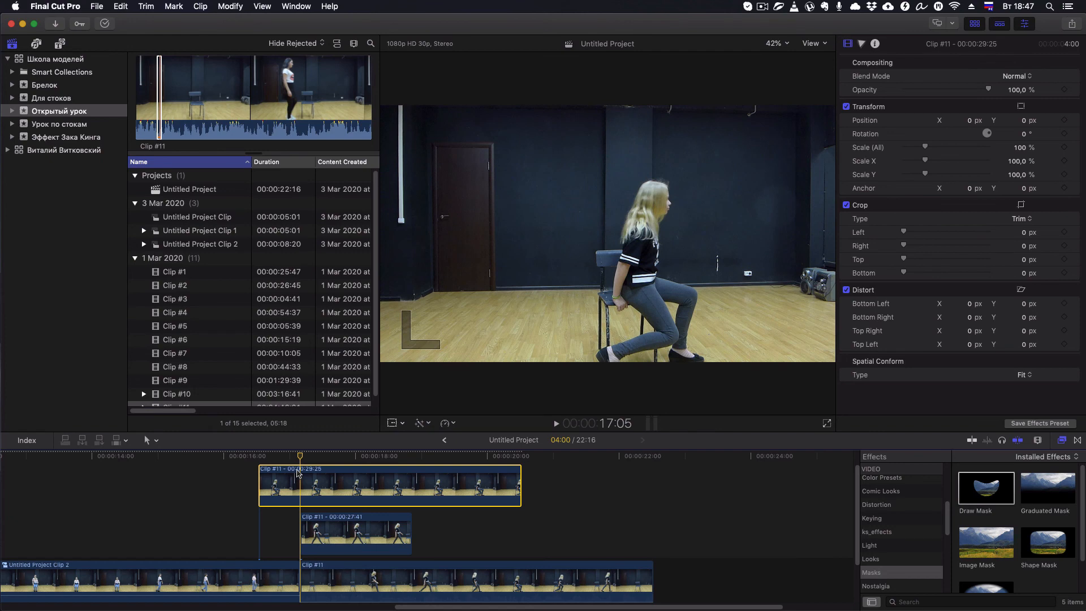
pyautogui.hotkey('alt', '[')
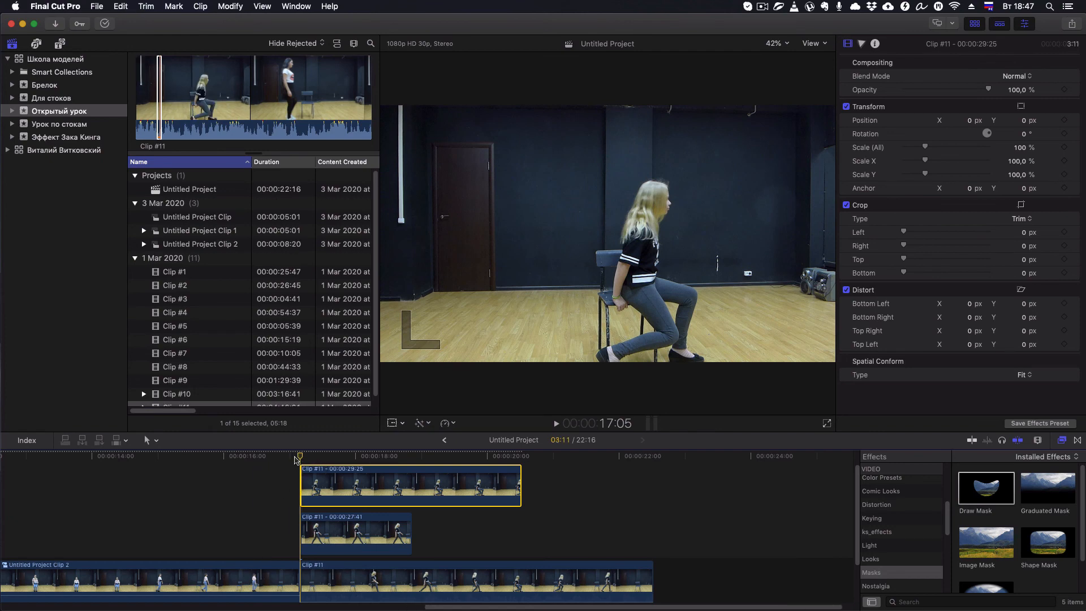
pyautogui.moveTo(300, 456); pyautogui.dragTo(443, 465)
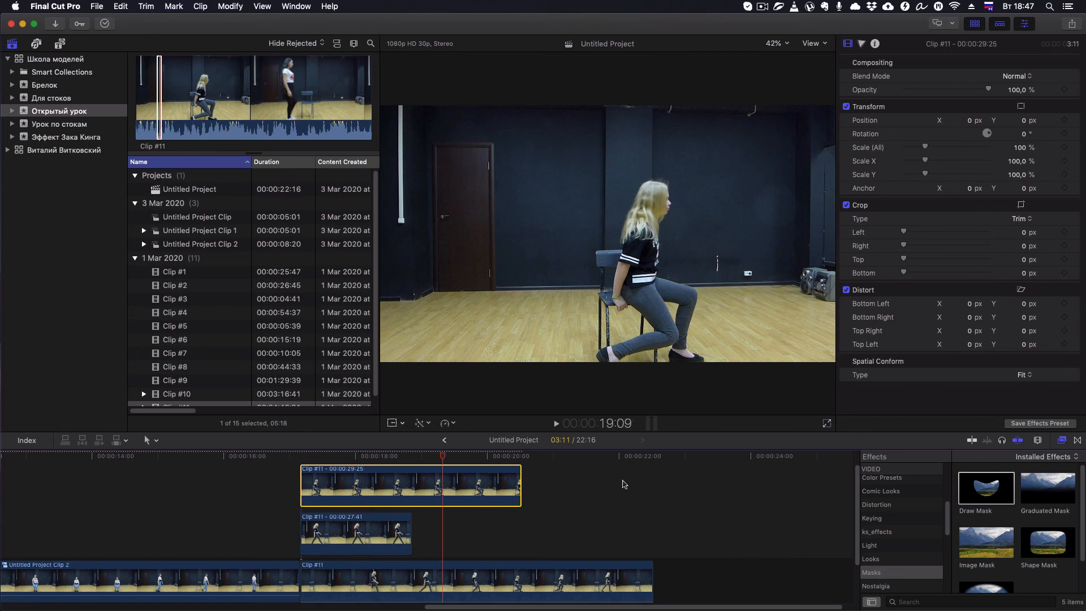